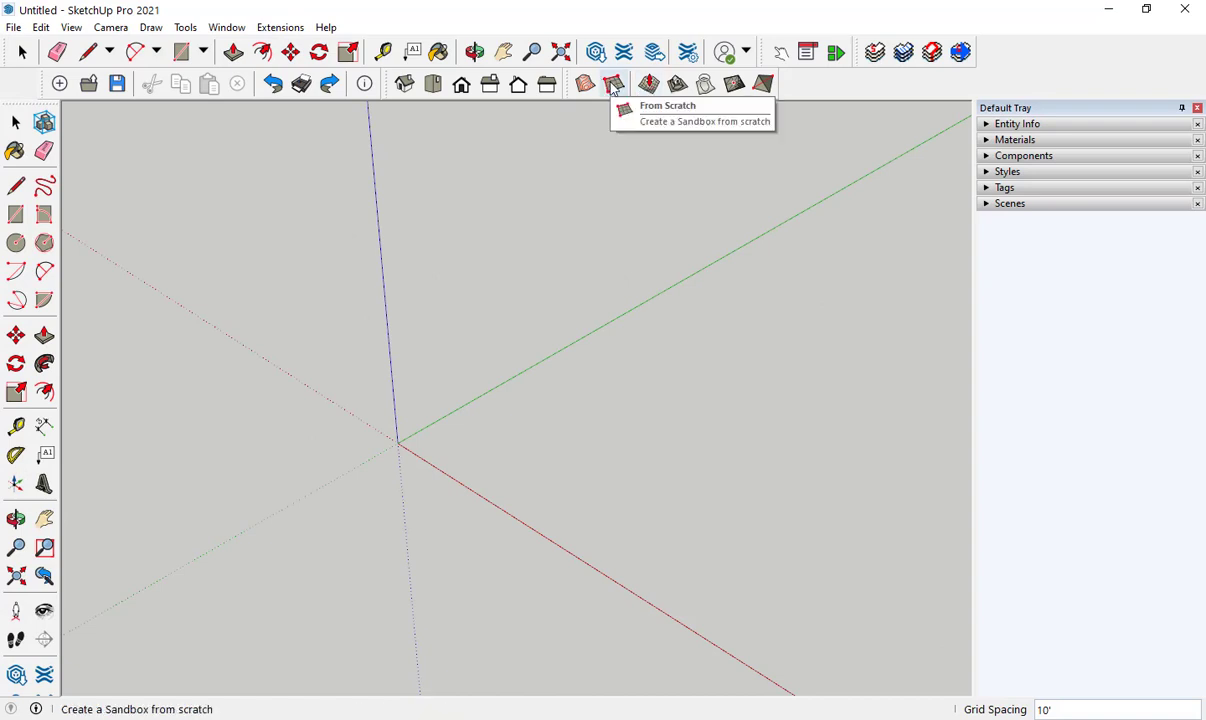
- Create a flat sandbox grid from scratch with 10' spacing, starting at the origin and extending along the red and green axes
click(614, 87)
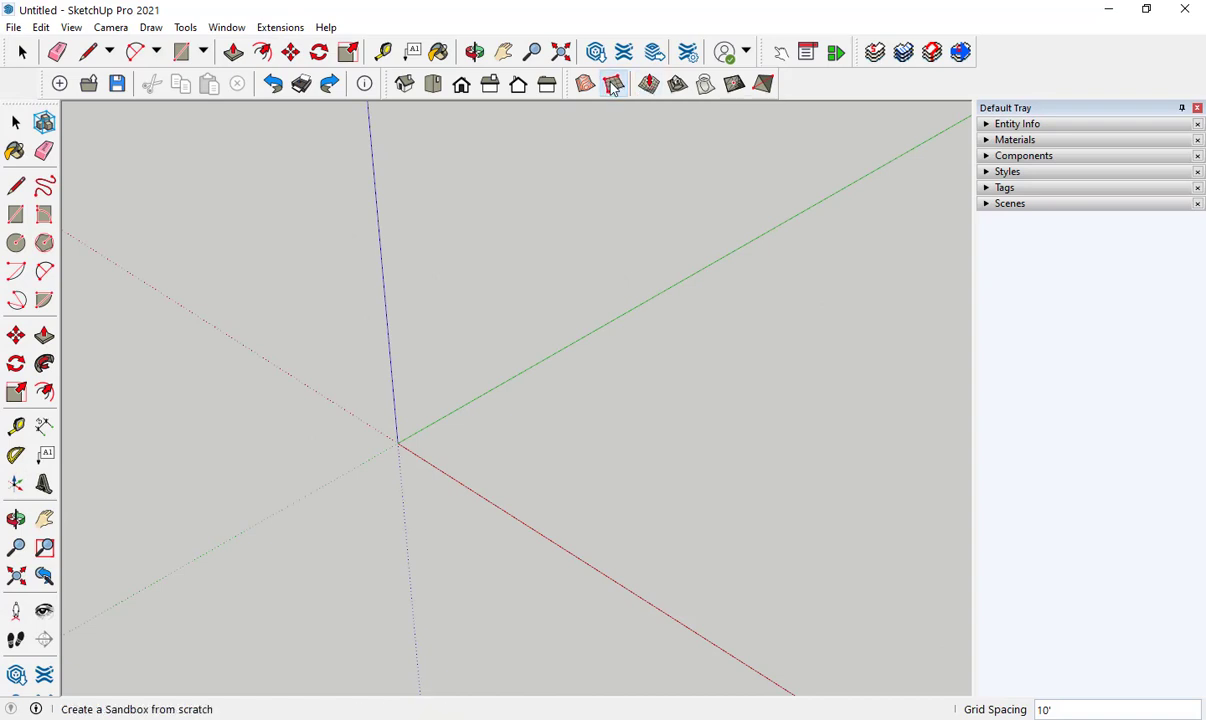
click(398, 441)
click(509, 489)
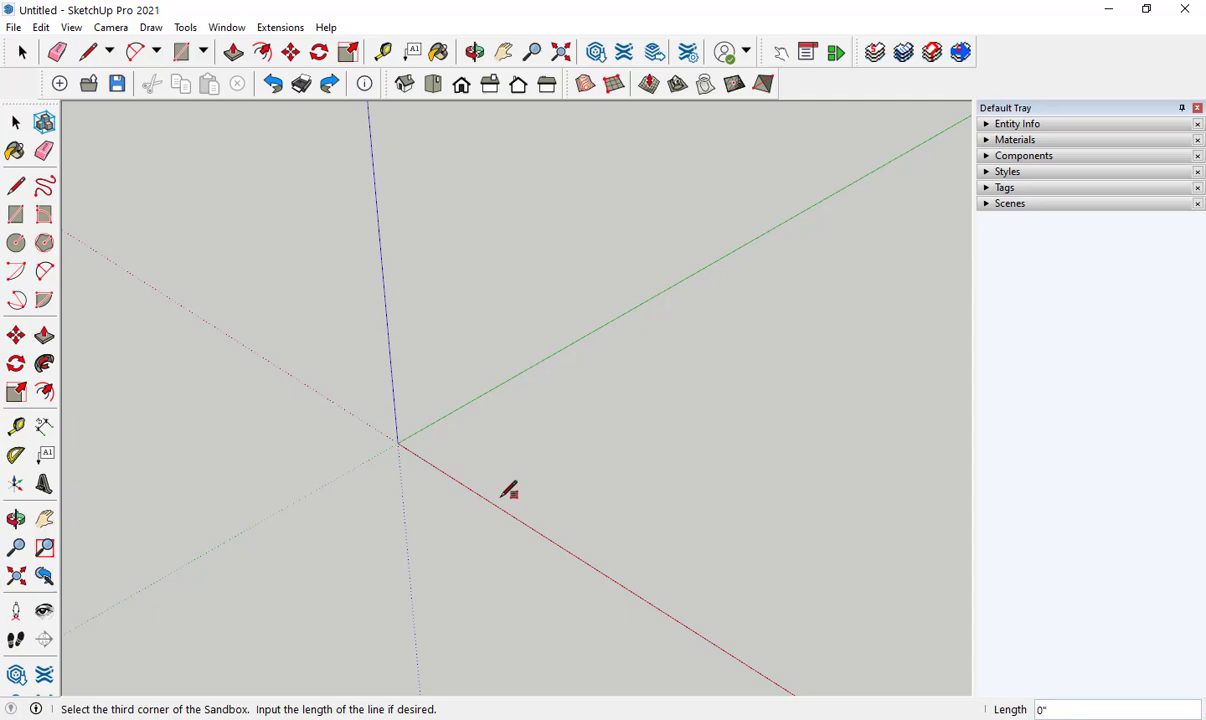
click(580, 435)
middle_drag(466, 485, 473, 517)
scroll(482, 456, up, 3)
scroll(479, 459, up, 2)
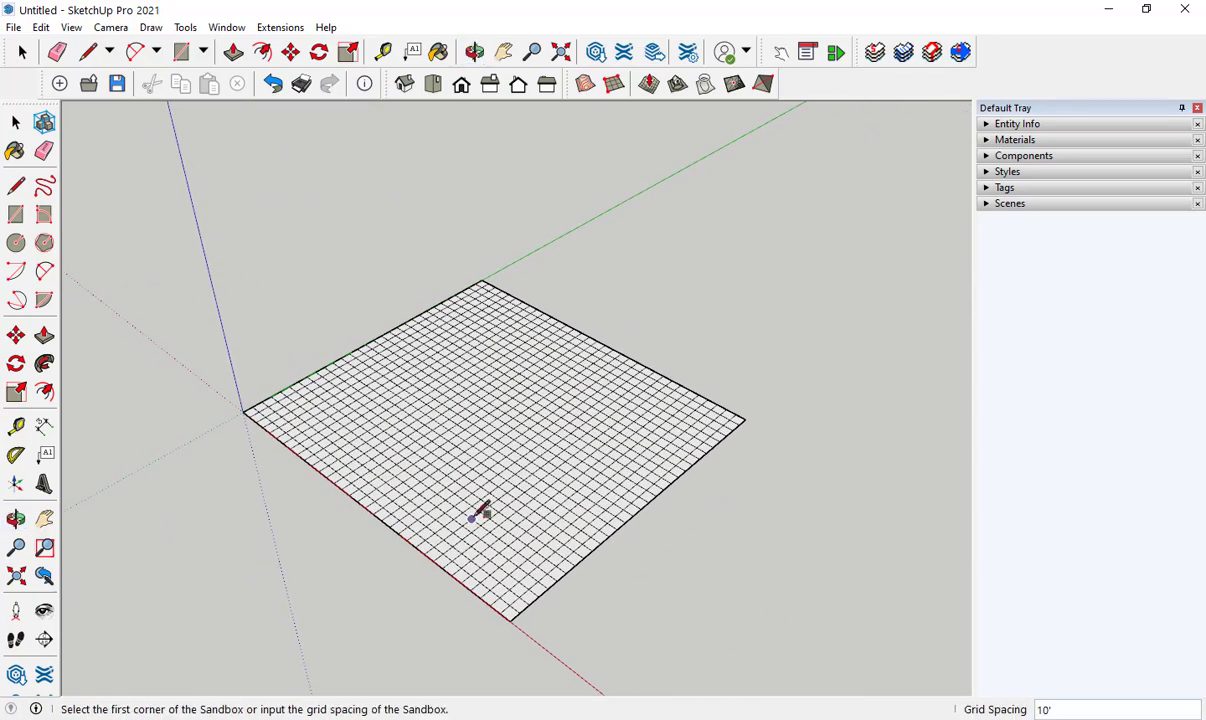
key(space)
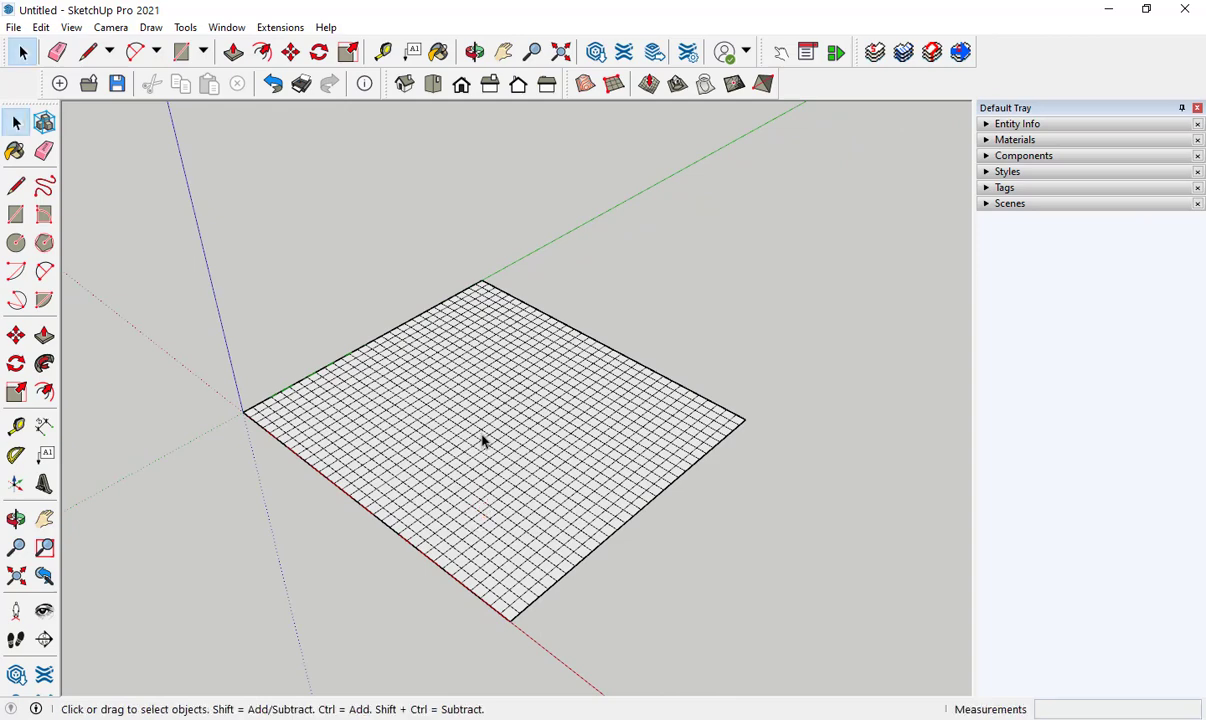
- Explode the sandbox grid group into loose, editable mesh geometry
click(484, 440)
right_click(482, 440)
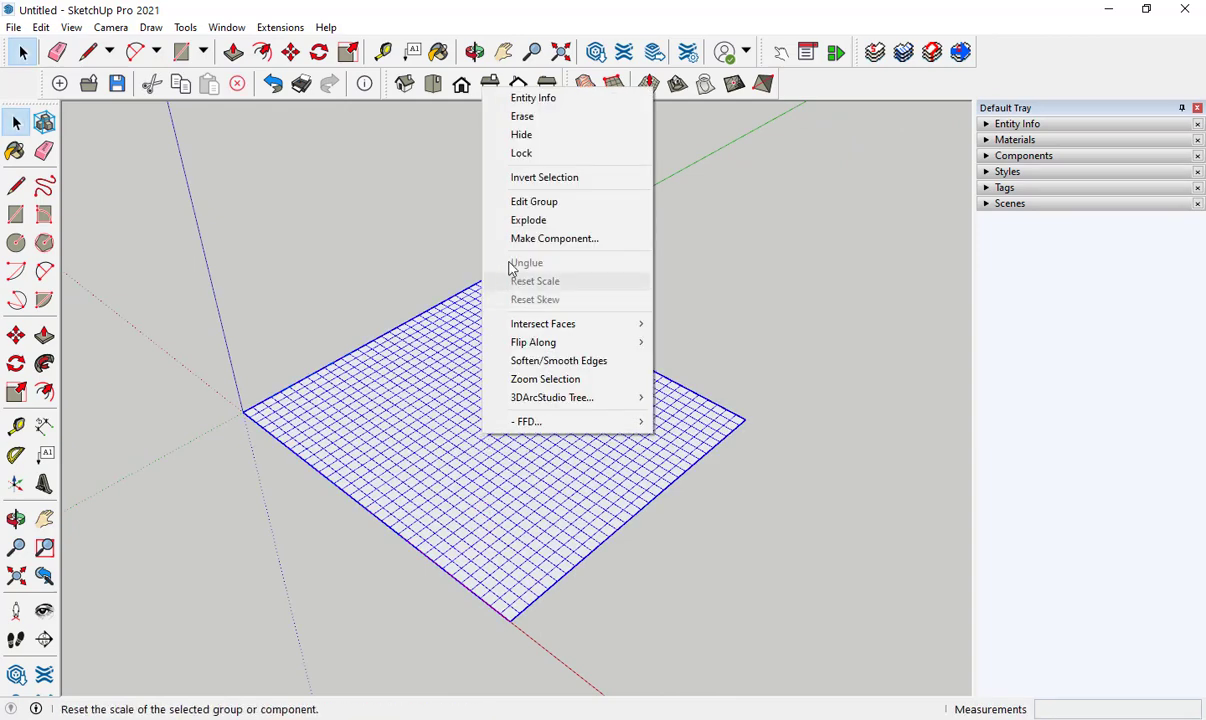
click(532, 220)
click(702, 285)
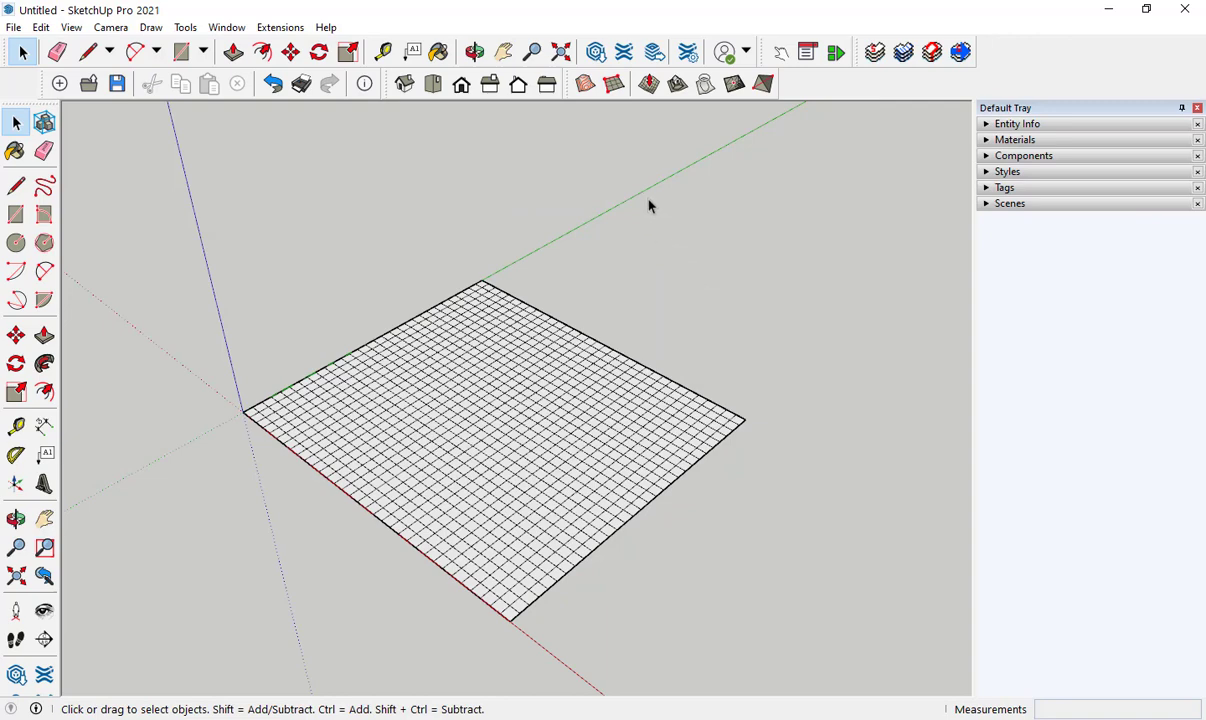
- Raise a broad hill in the middle of the mesh using Smoove with a 200' radius
click(649, 85)
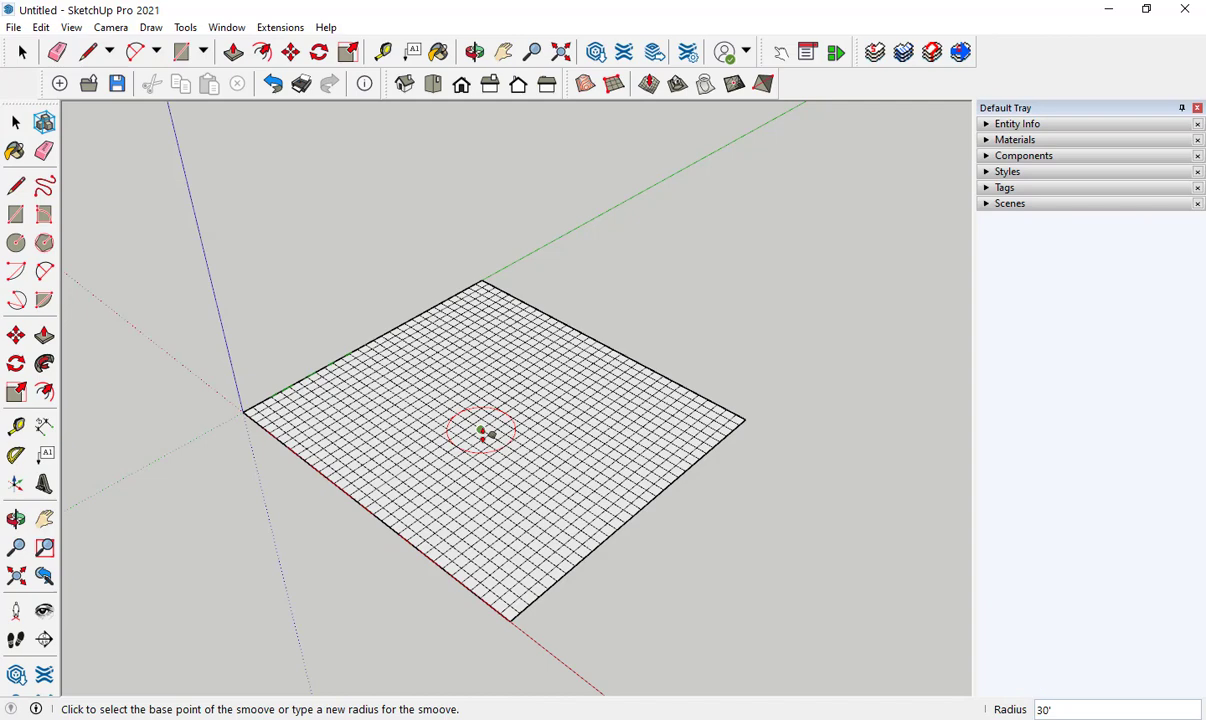
key(Return)
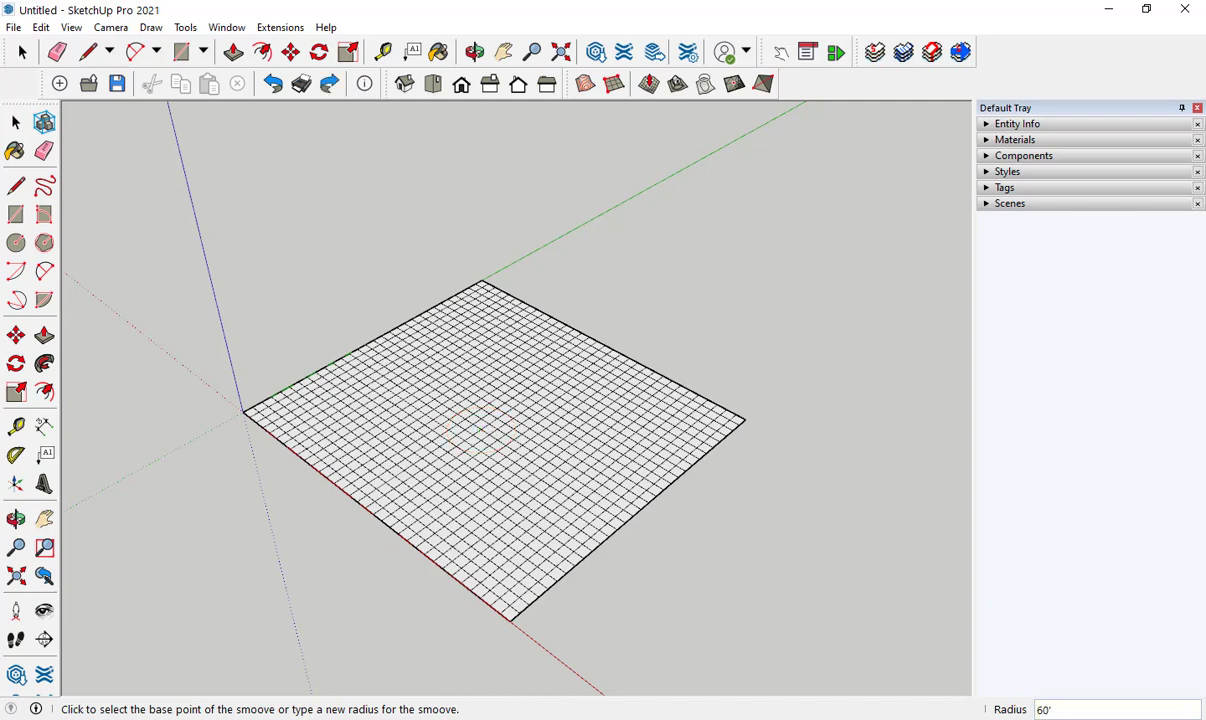
text(20)
middle_drag(180, 460, 506, 417)
click(506, 417)
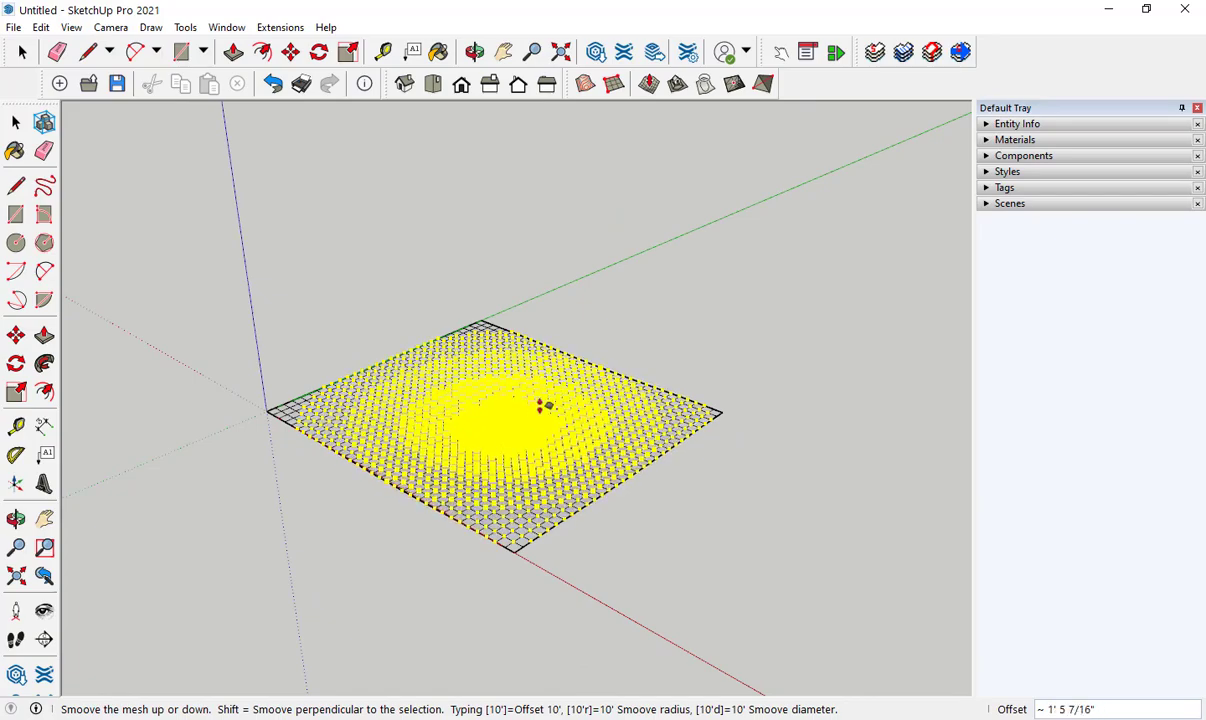
click(533, 385)
- Smoove the mesh slightly upward along its origin-side edge and downward near the corner opposite the origin
middle_drag(420, 488, 651, 517)
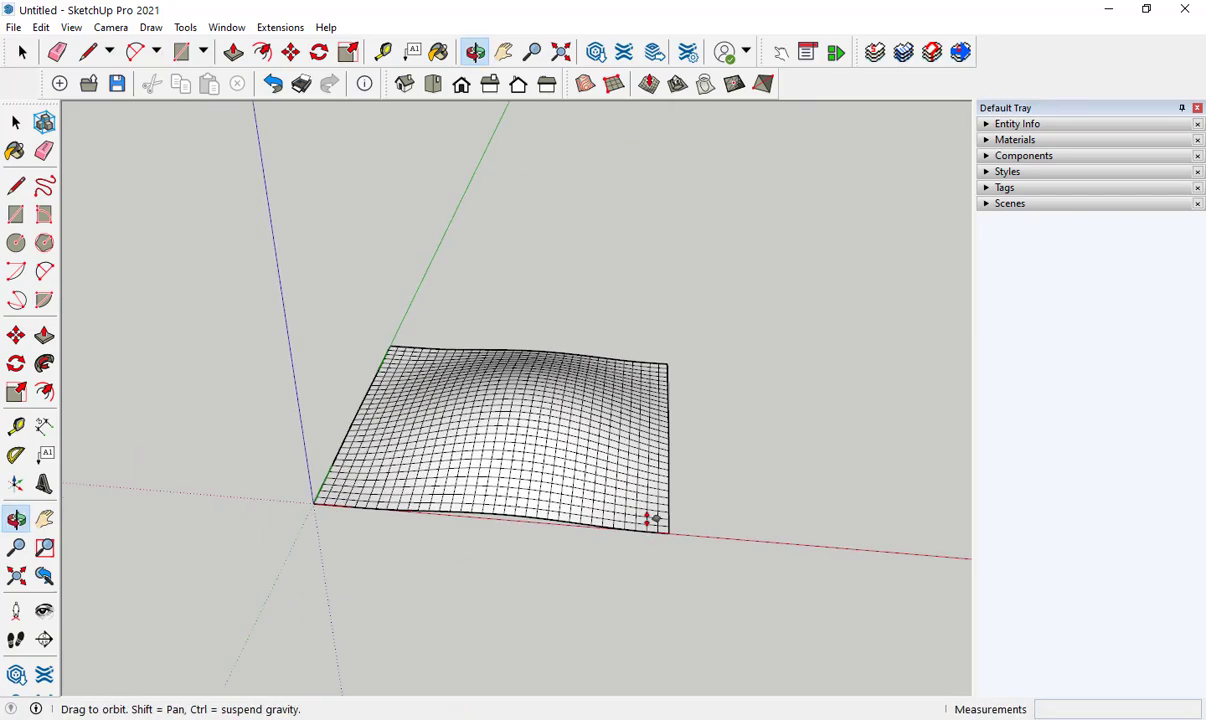
click(358, 466)
click(340, 440)
middle_drag(770, 515, 215, 525)
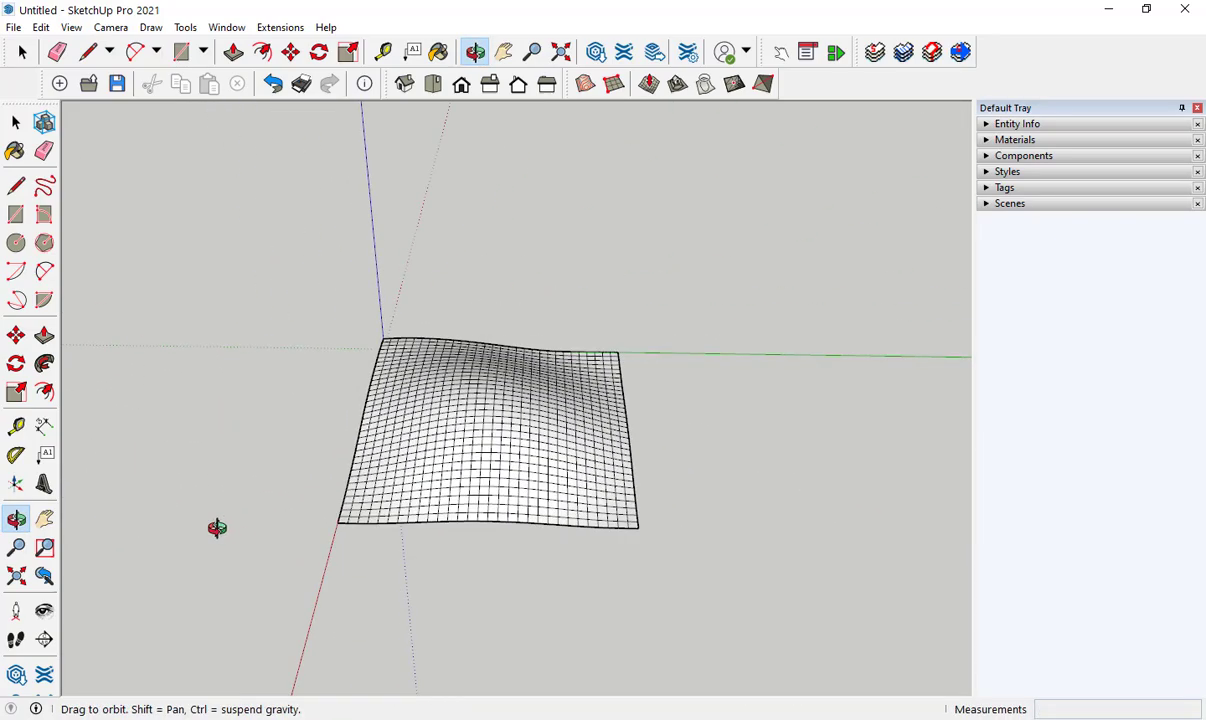
click(598, 500)
click(601, 505)
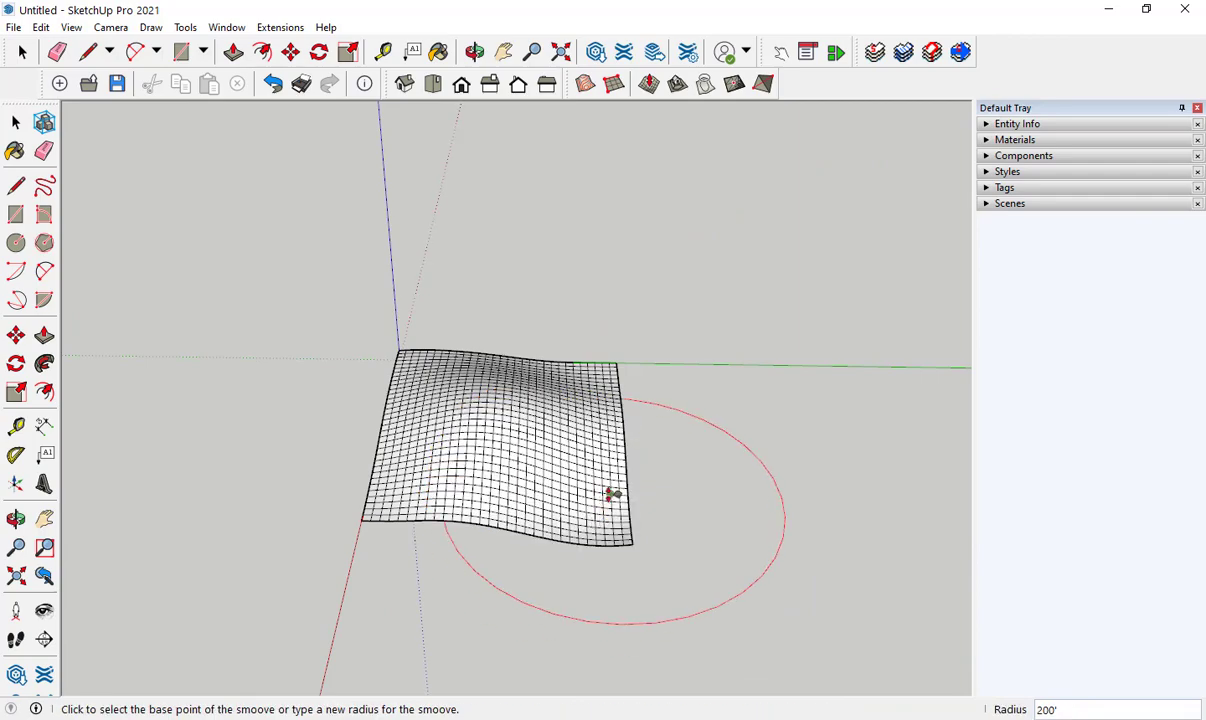
key(space)
mouse_move(408, 576)
middle_down()
mouse_move(581, 502)
mouse_move(587, 351)
mouse_move(439, 461)
mouse_move(441, 512)
mouse_move(705, 476)
mouse_move(751, 501)
mouse_move(770, 530)
middle_up()
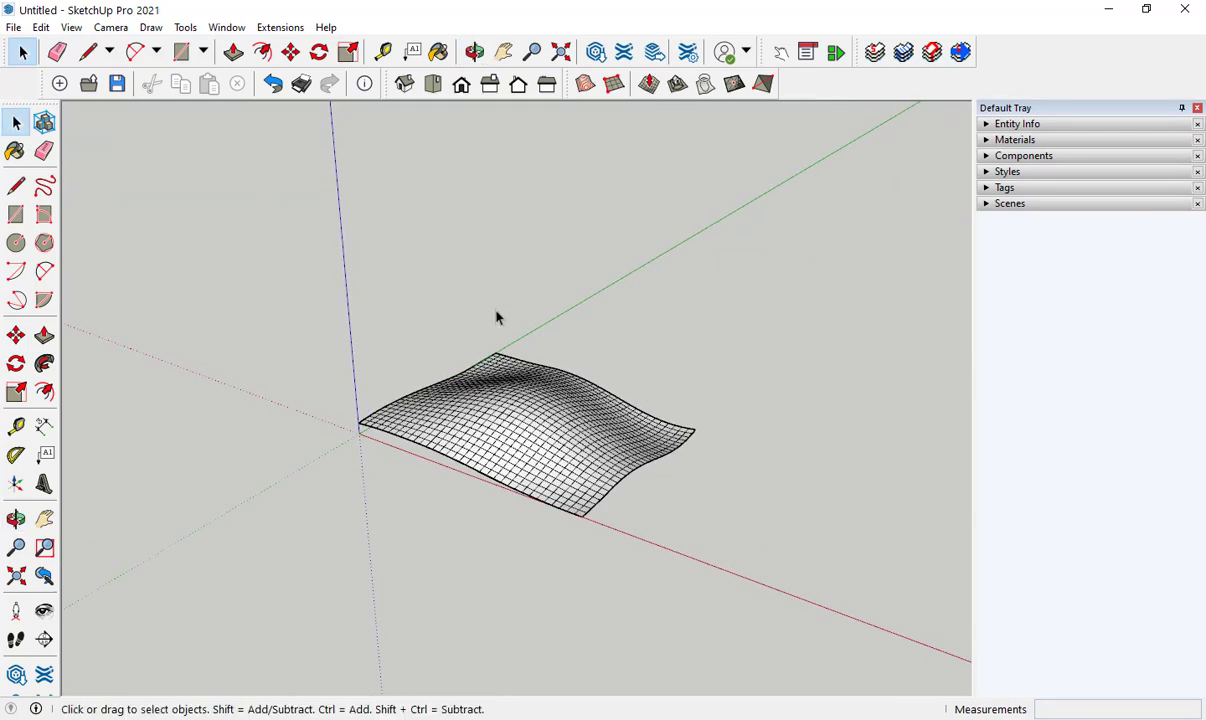
- Group the entire terrain mesh and turn it into a solid block with Eneroth Terrain Volume
drag(283, 301, 688, 533)
right_click(505, 425)
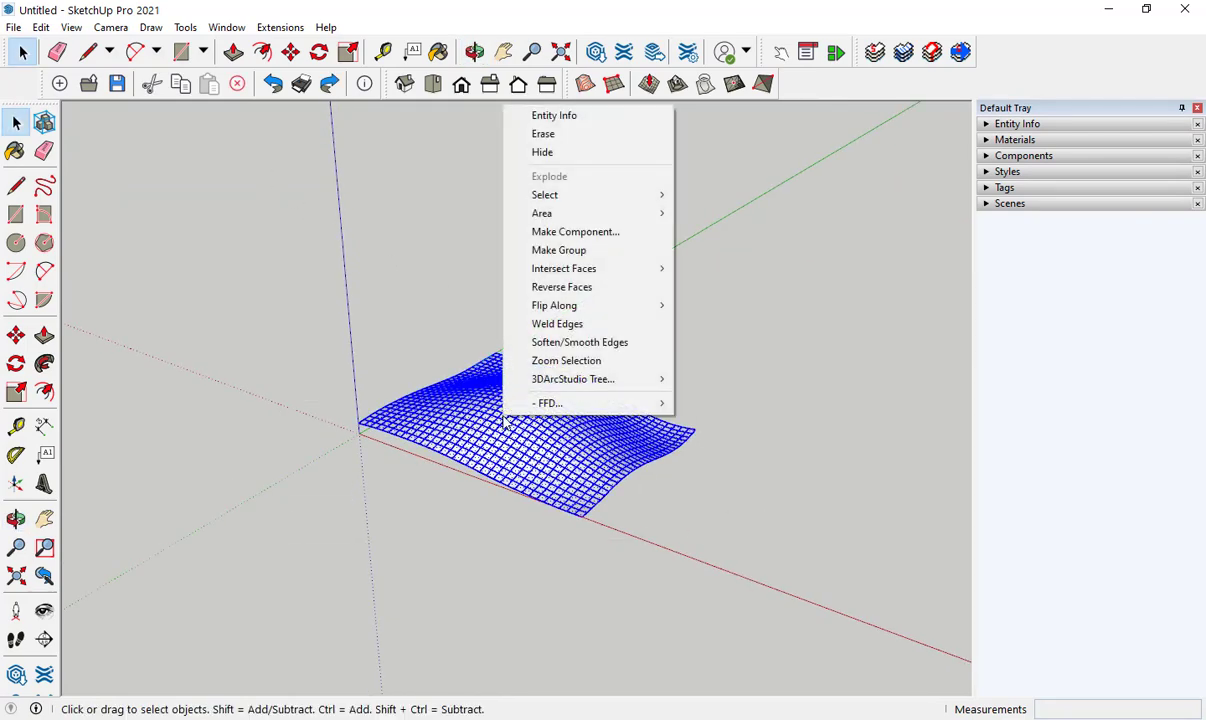
click(558, 250)
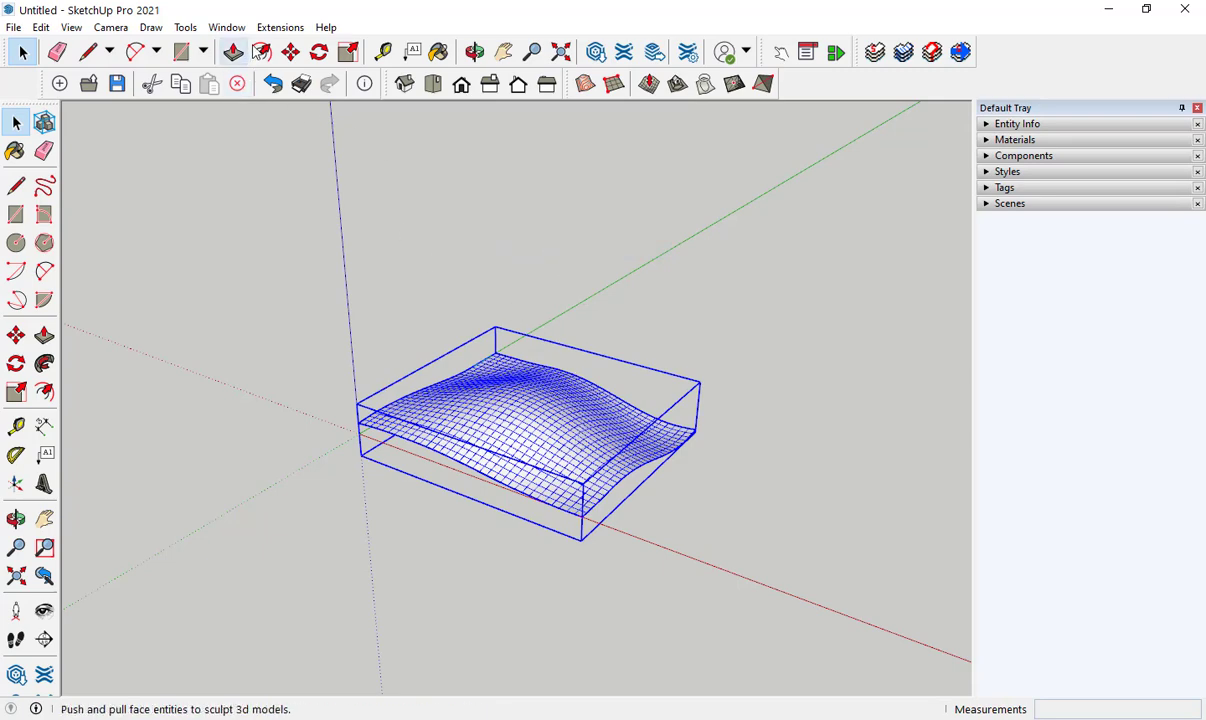
click(268, 30)
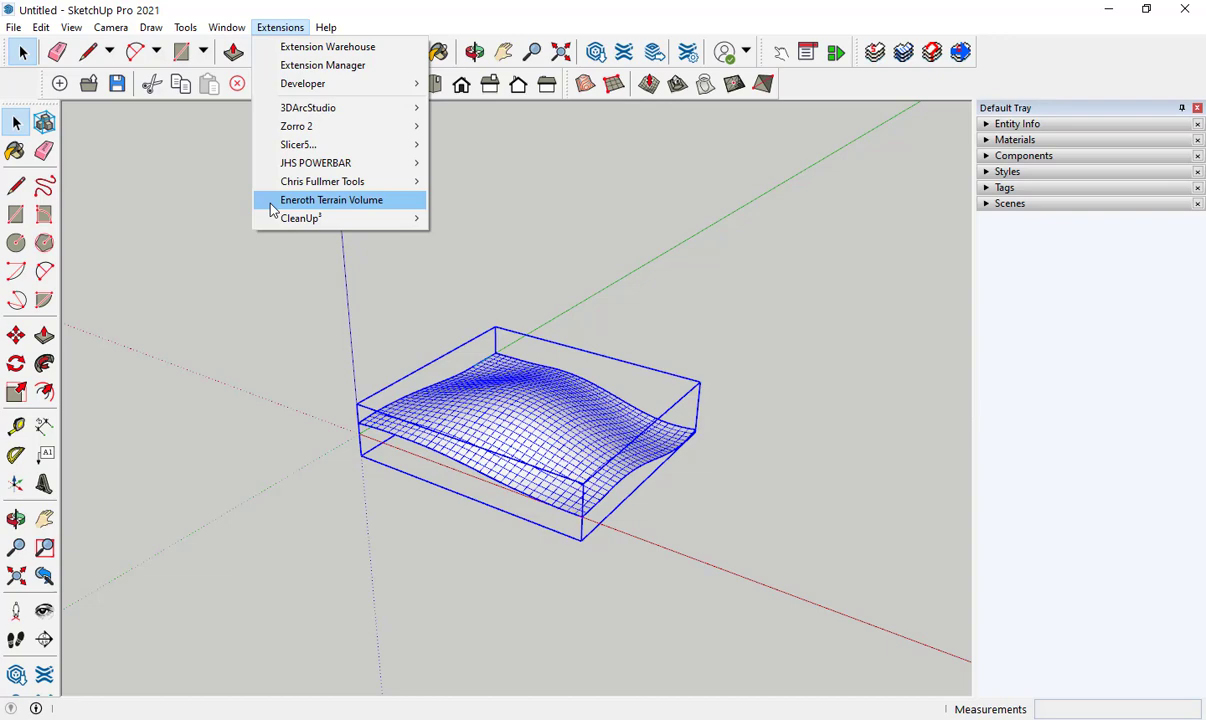
click(328, 200)
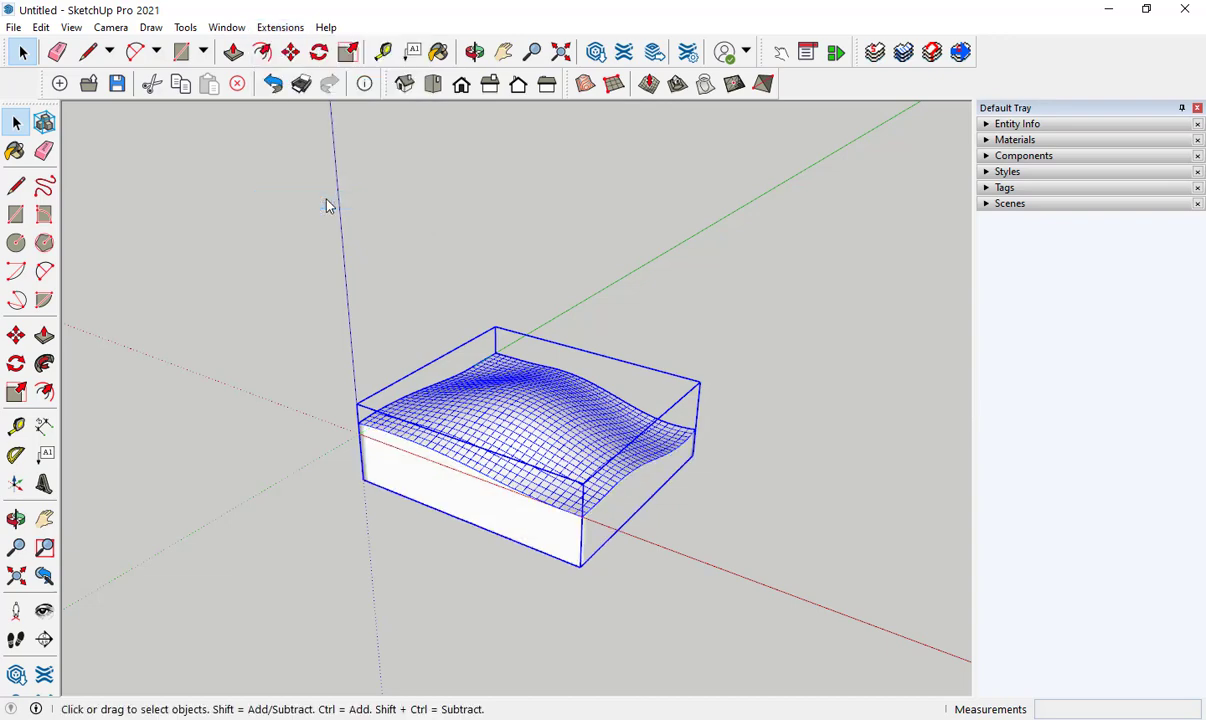
middle_drag(751, 540, 577, 466)
click(275, 315)
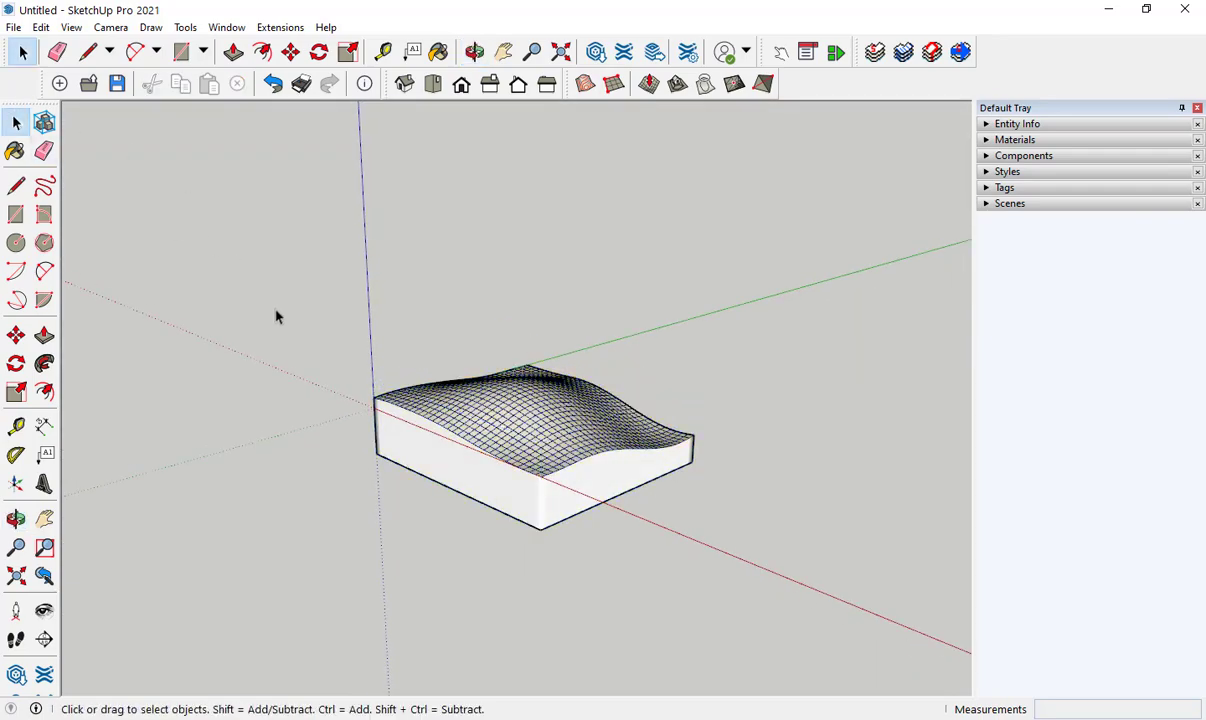
- Inside the terrain group, use Push/Pull to raise the bottom face and pull it back down about 27', leaving the group when done
middle_drag(275, 315, 530, 238)
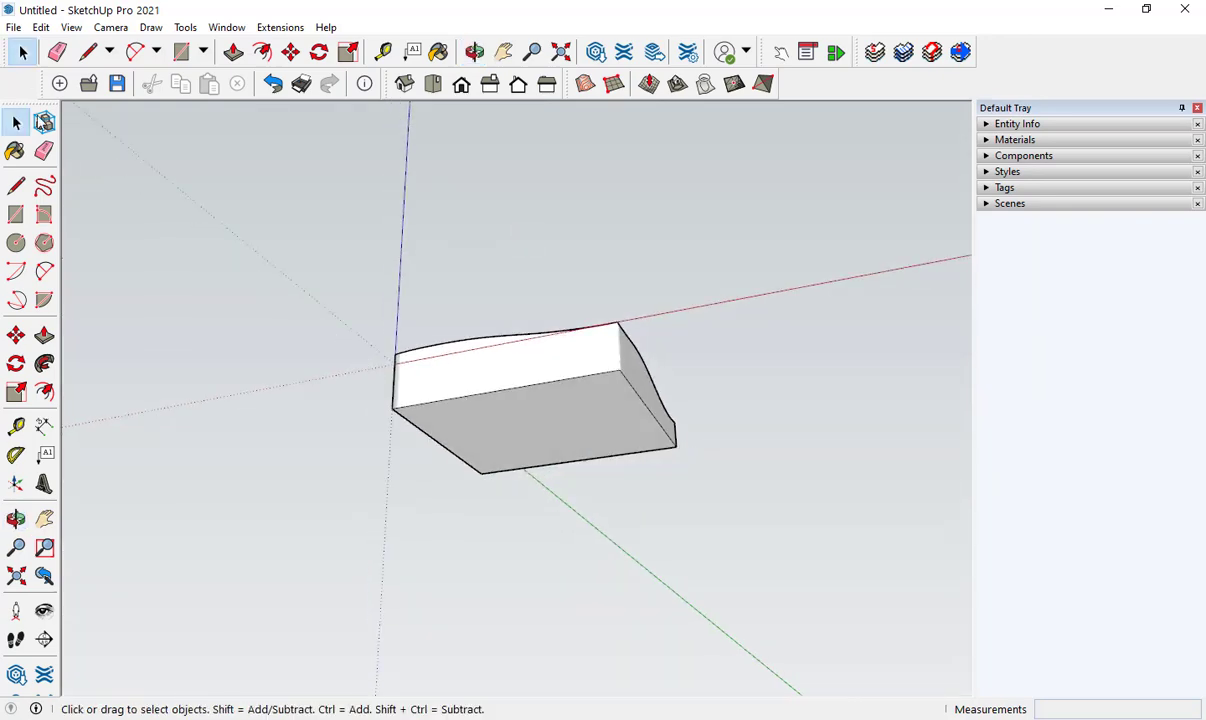
click(510, 430)
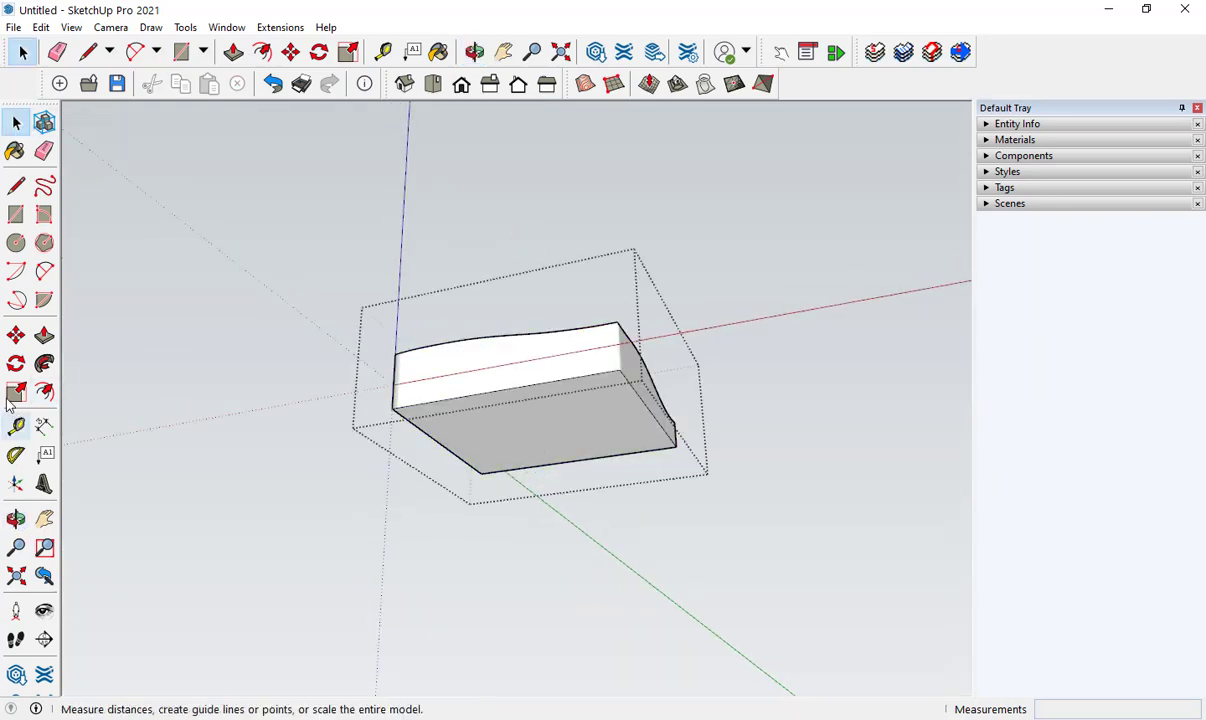
click(44, 335)
click(537, 445)
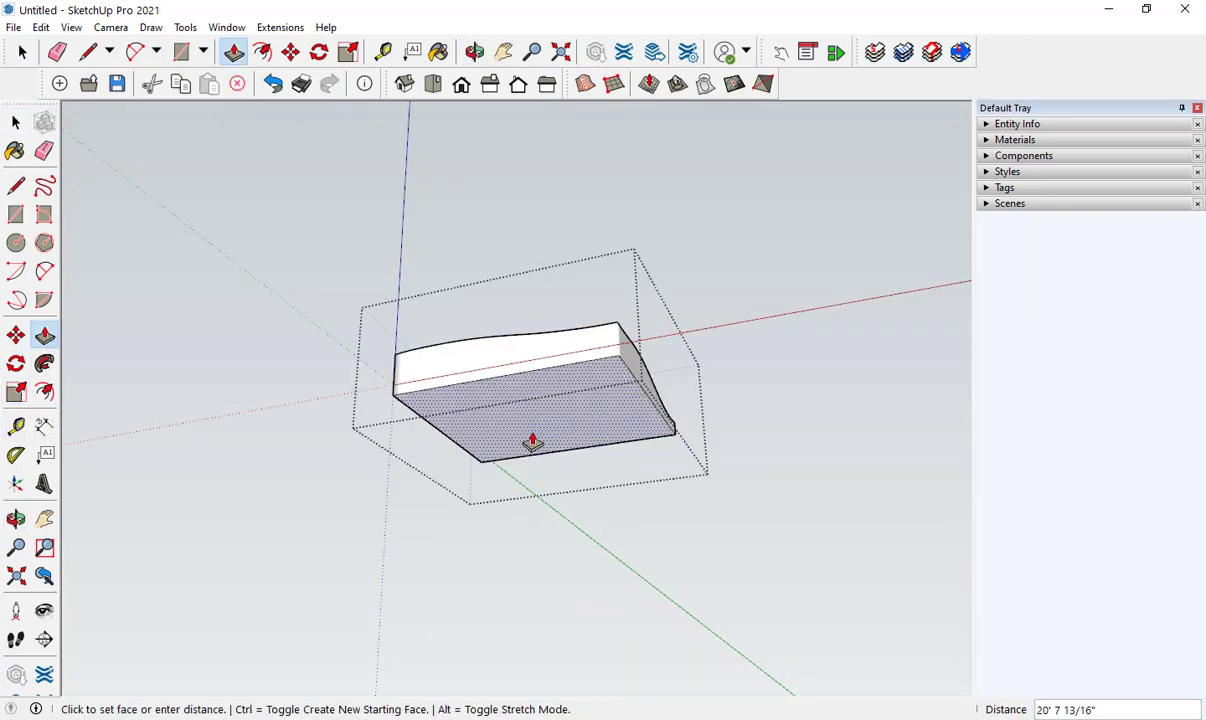
click(533, 432)
mouse_move(533, 432)
middle_down()
mouse_move(353, 650)
mouse_move(489, 430)
middle_up()
click(557, 415)
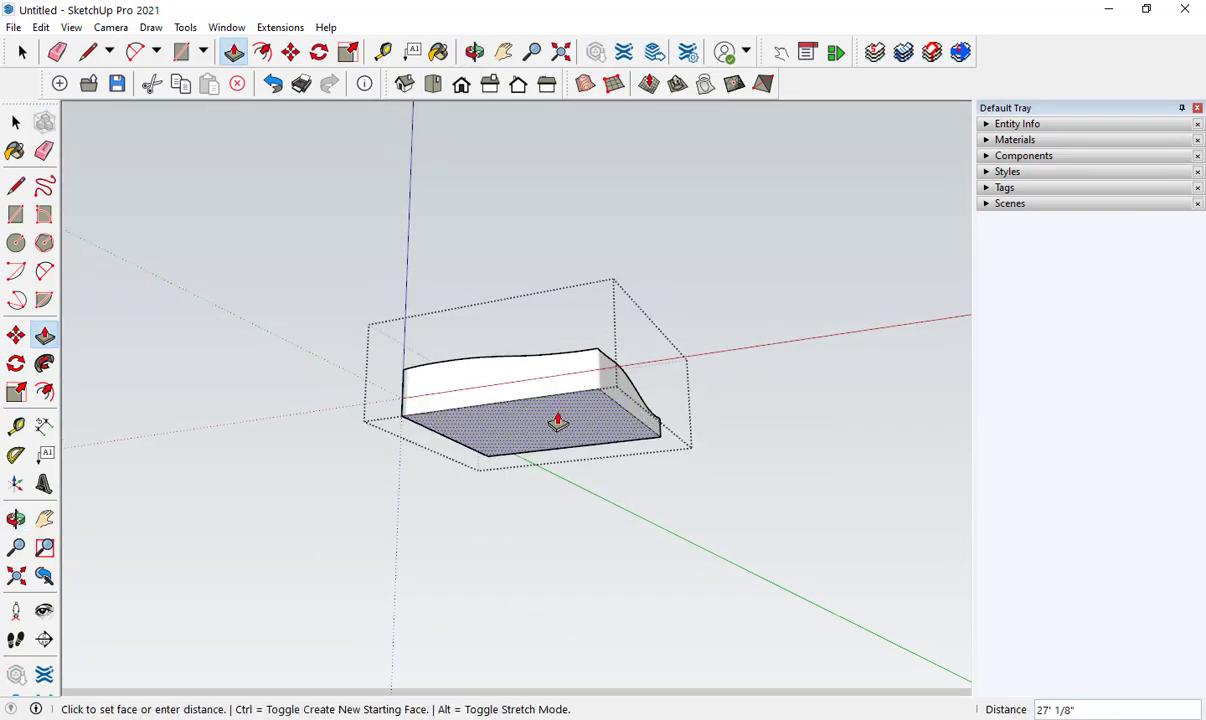
click(15, 121)
click(441, 253)
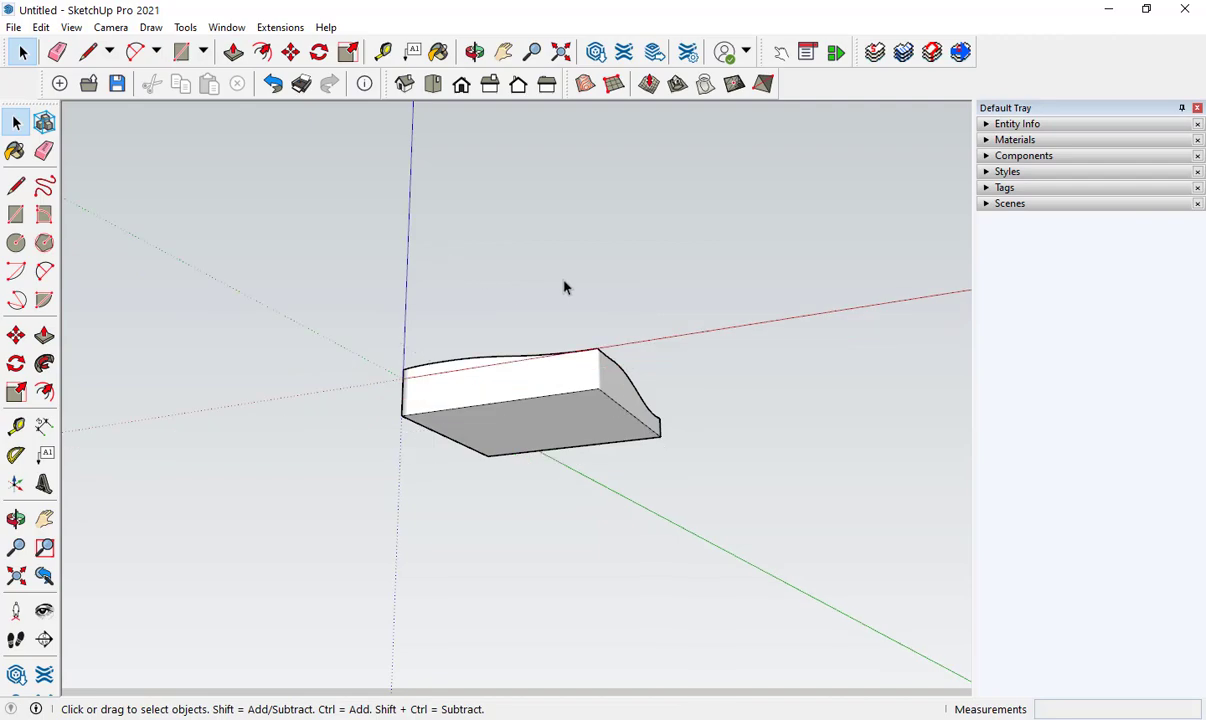
- Draw a rectangle in top view that covers the whole terrain and extends slightly beyond its edges
middle_drag(565, 289, 361, 584)
middle_drag(425, 493, 501, 493)
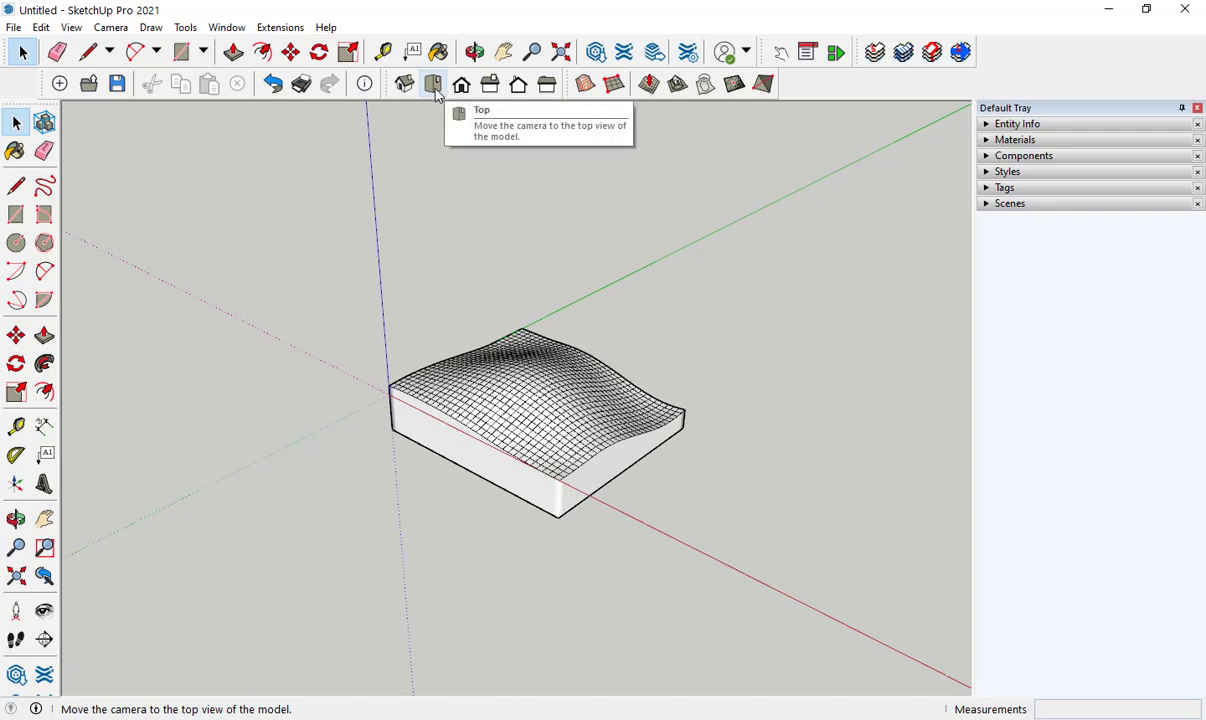
click(433, 85)
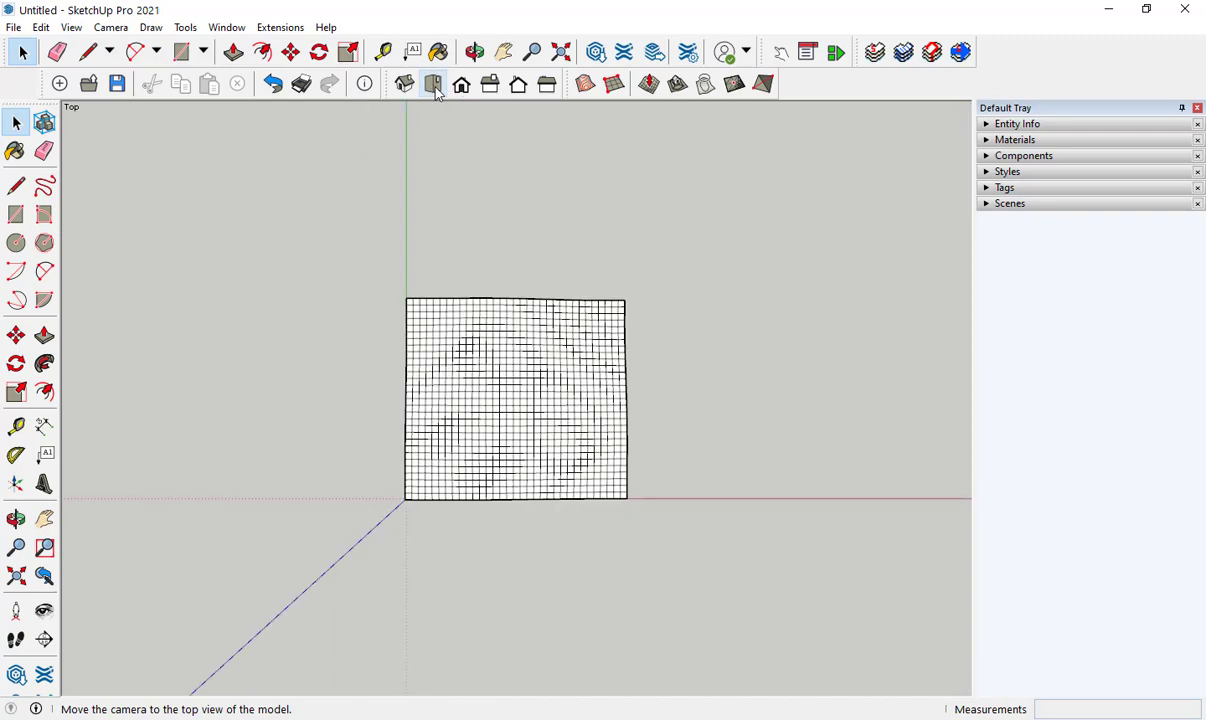
click(16, 214)
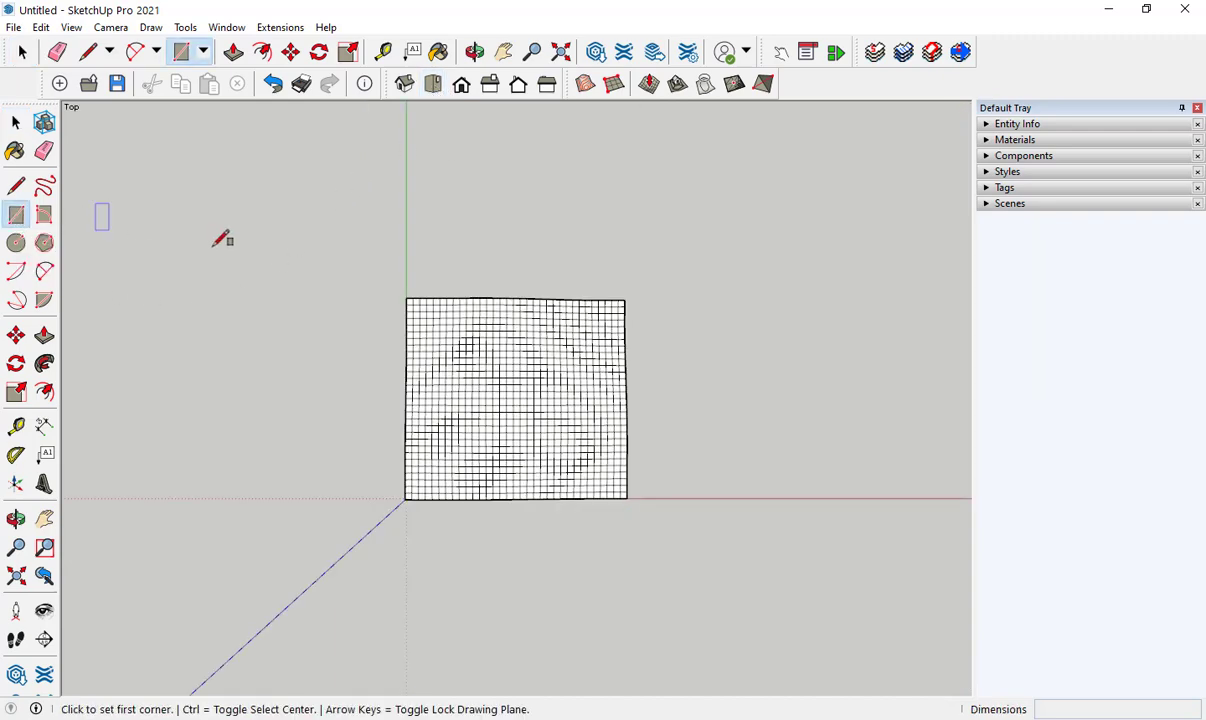
click(383, 296)
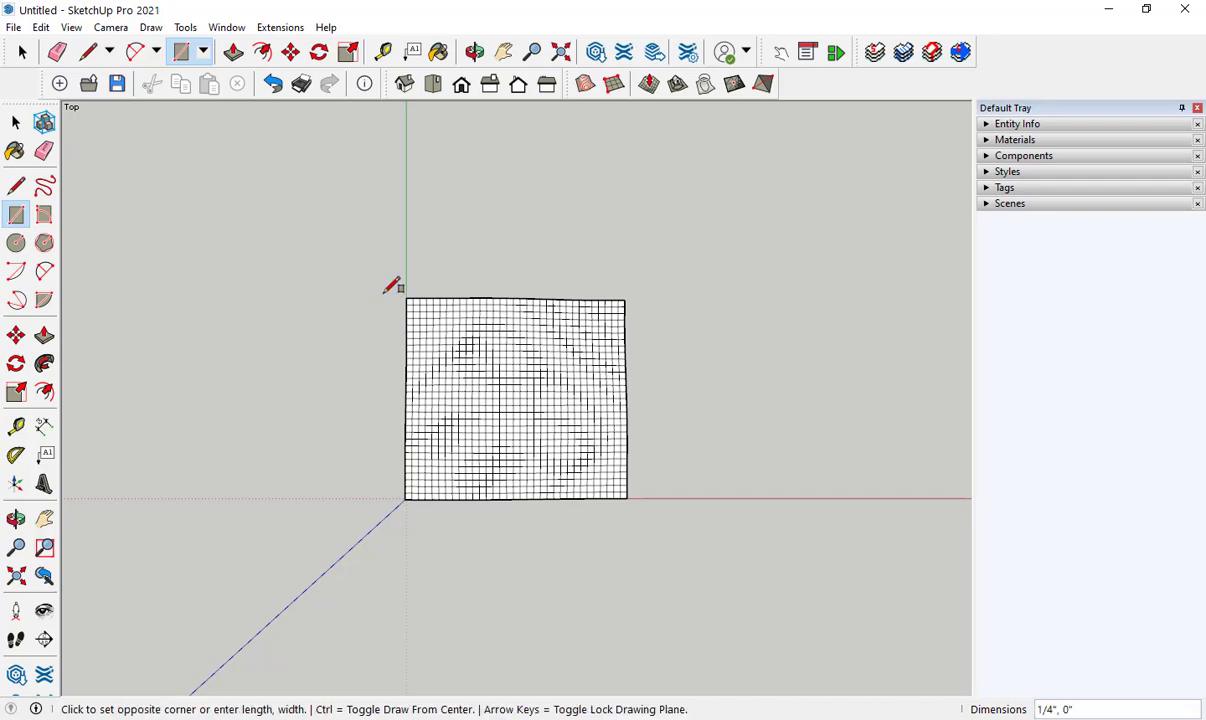
click(651, 518)
middle_drag(547, 530, 248, 64)
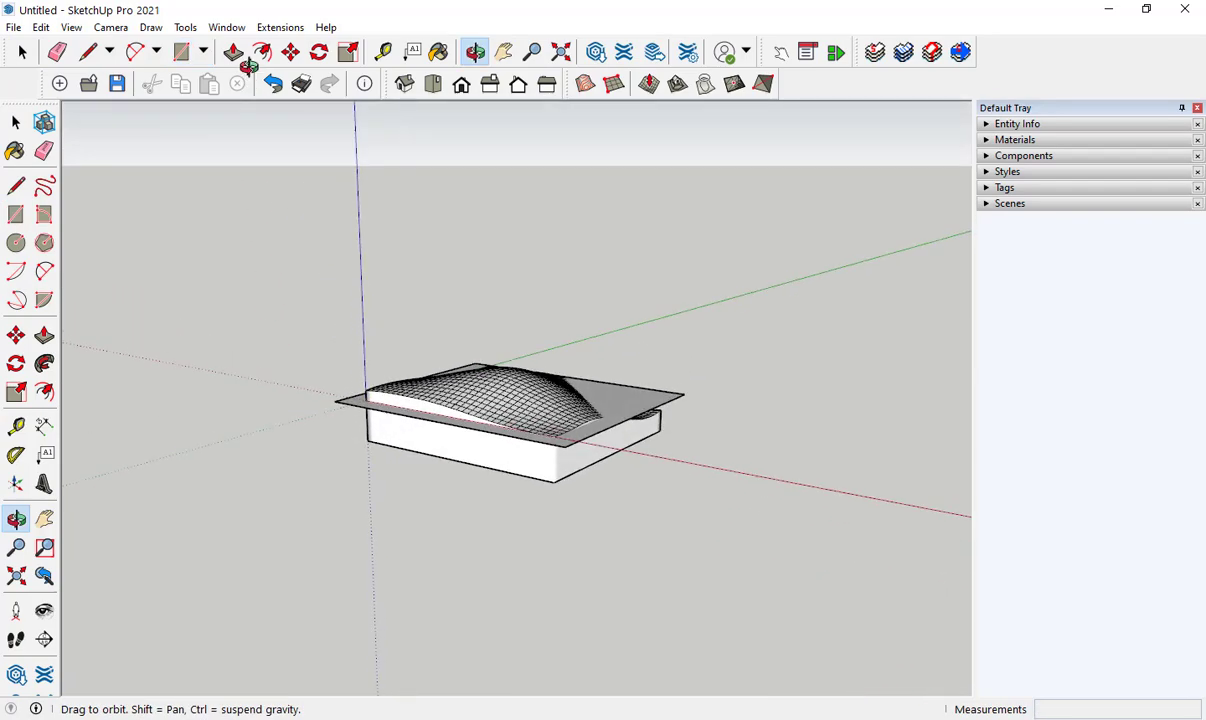
- Move the rectangle vertically along the blue axis about 139' so it sits above the terrain
click(290, 52)
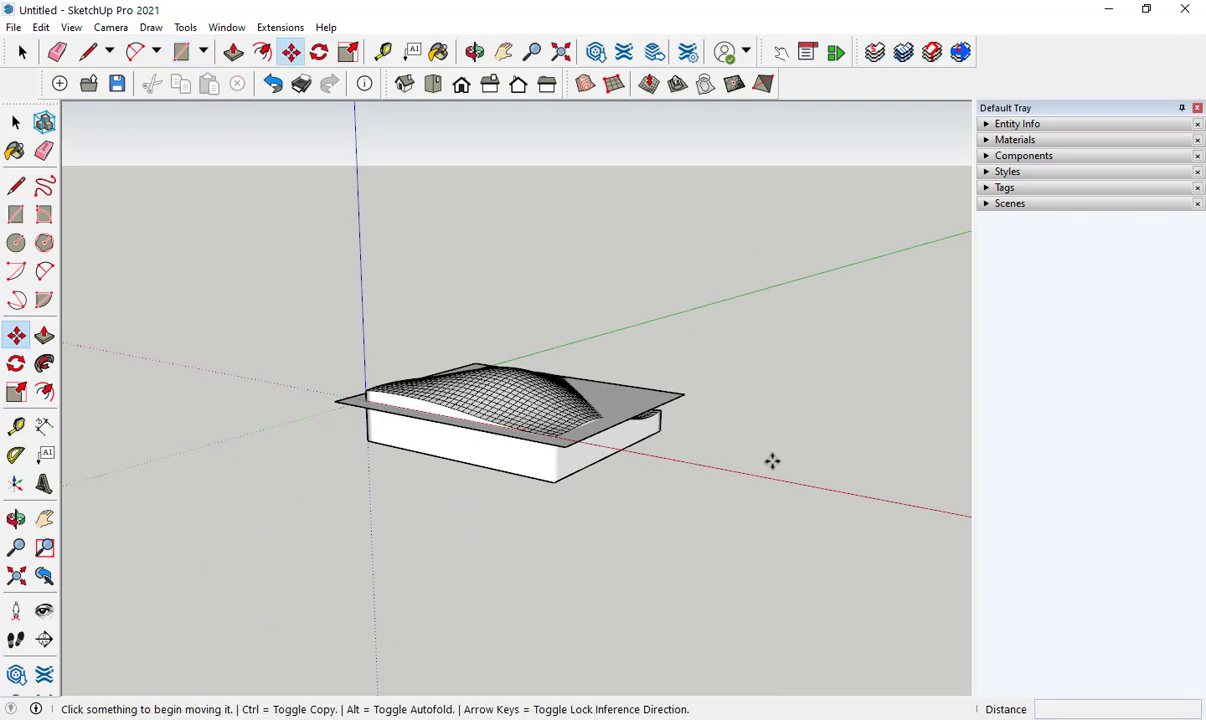
click(651, 397)
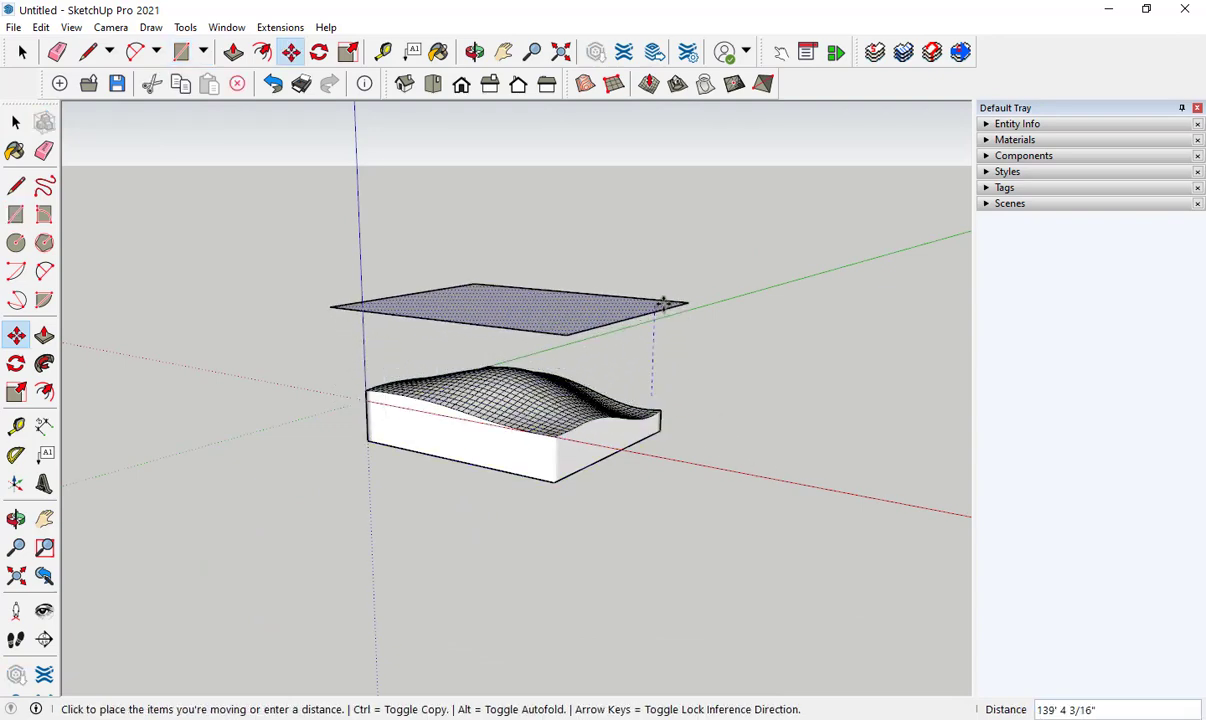
click(662, 303)
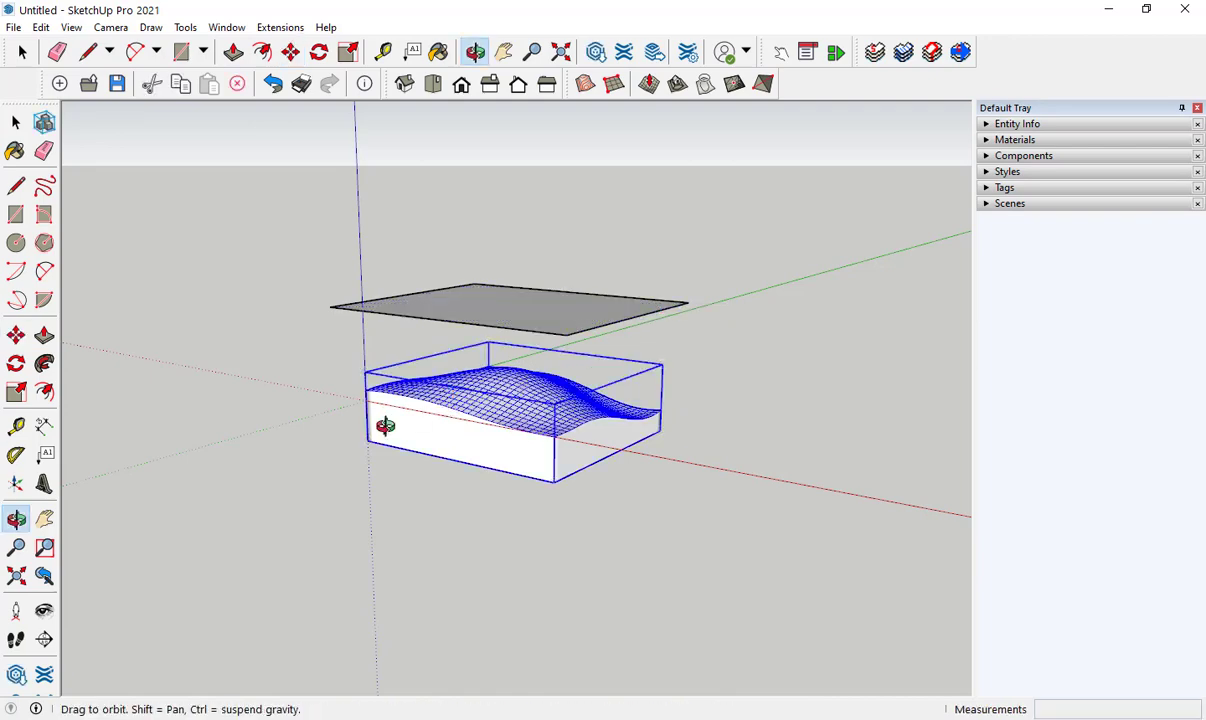
middle_drag(385, 423, 236, 392)
key(space)
scroll(236, 392, up, 2)
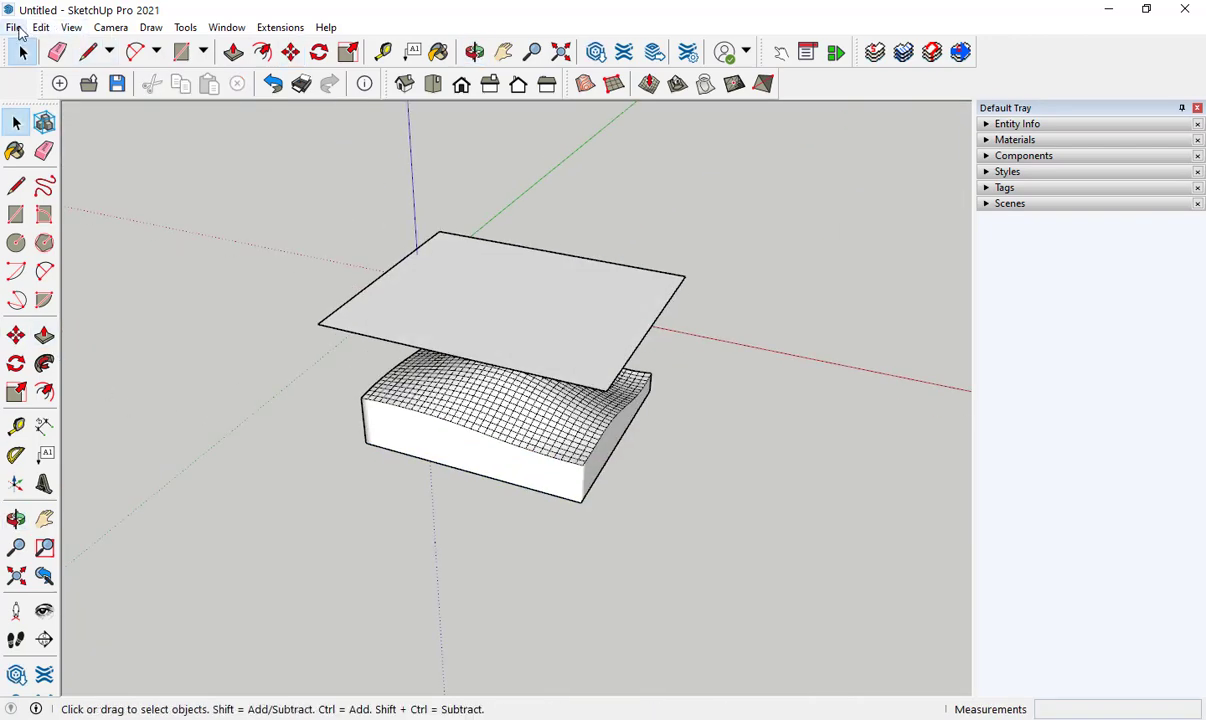
- Import the 100_Foot_Contours AutoCAD drawing from the 100 Foot Contours(DWG) folder
click(15, 28)
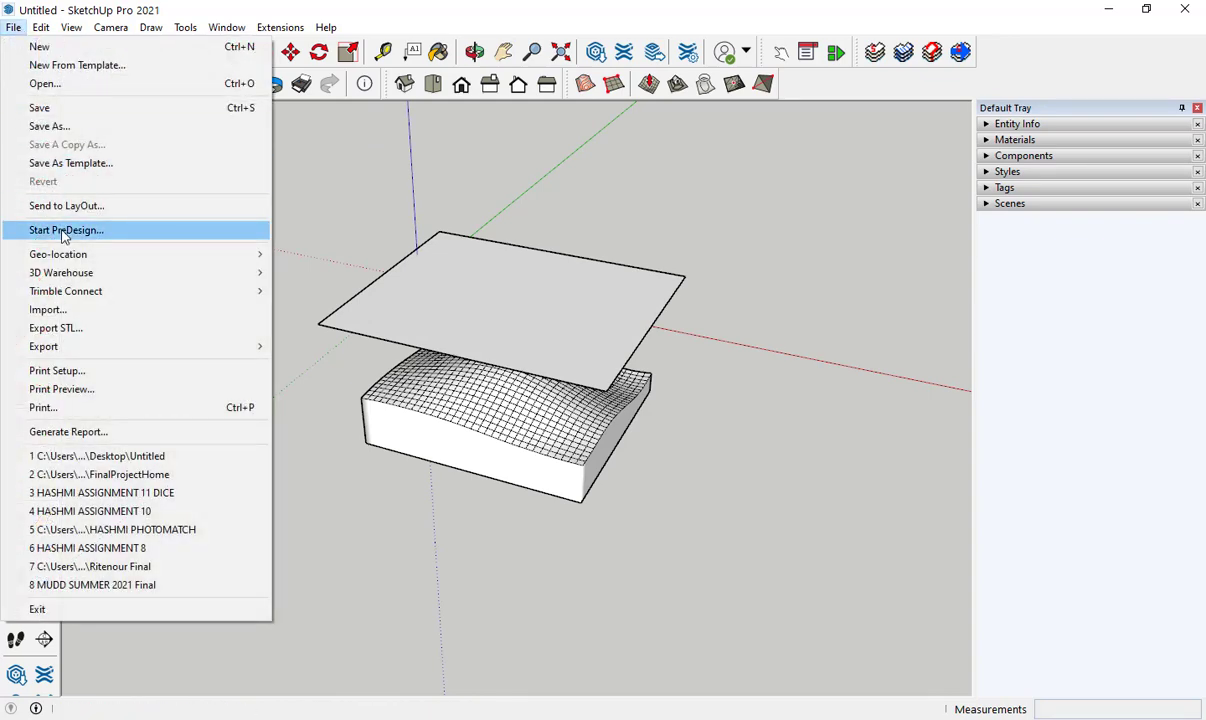
click(66, 312)
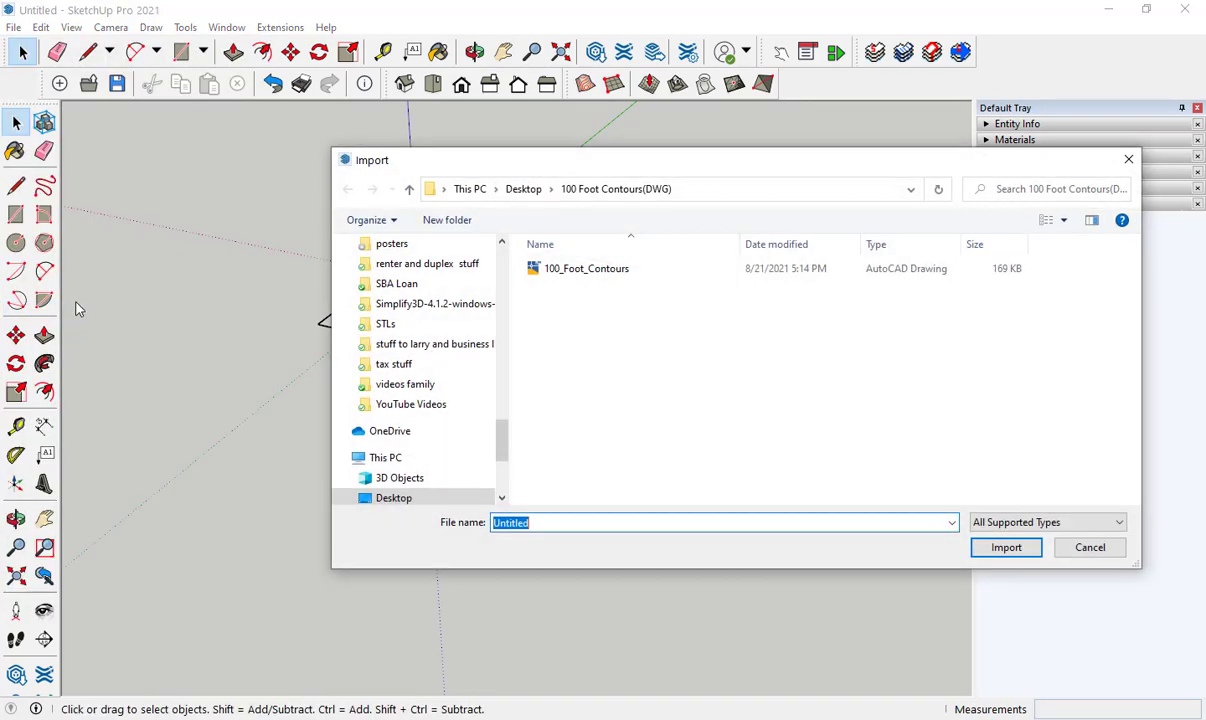
double_click(569, 271)
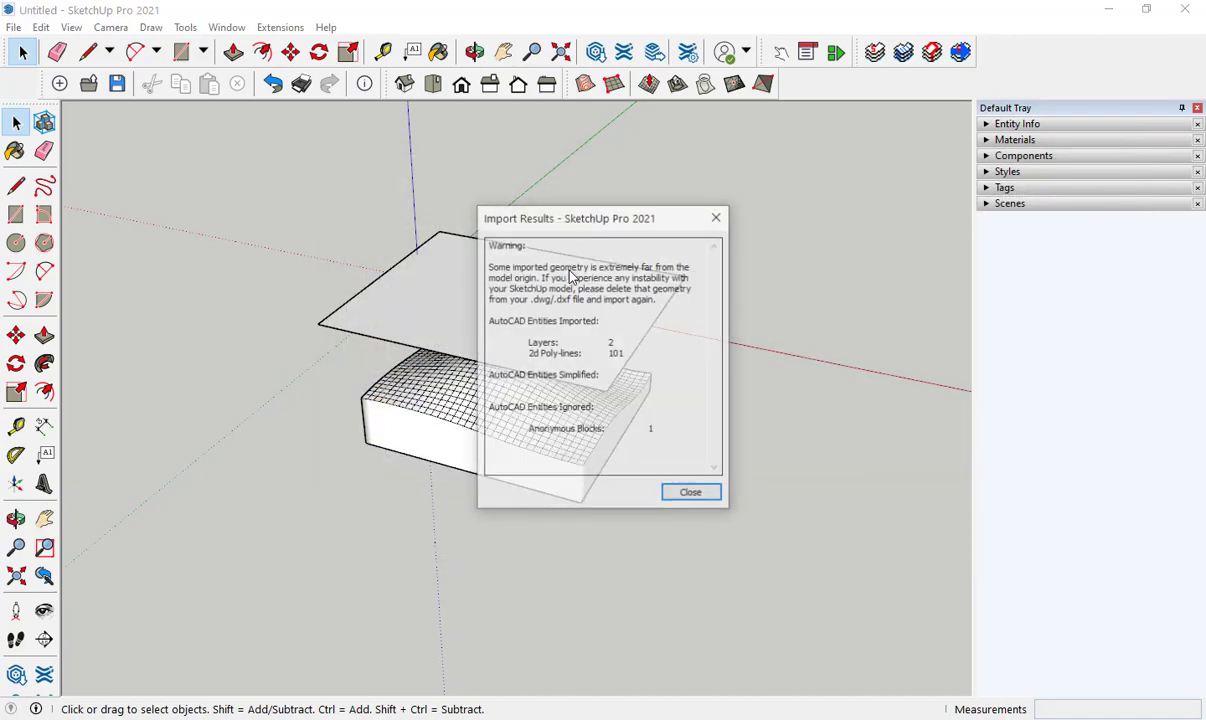
- Move the imported contour drawing by its bounding-box corner so it snaps onto the matching corner of the rectangle above the terrain
click(691, 494)
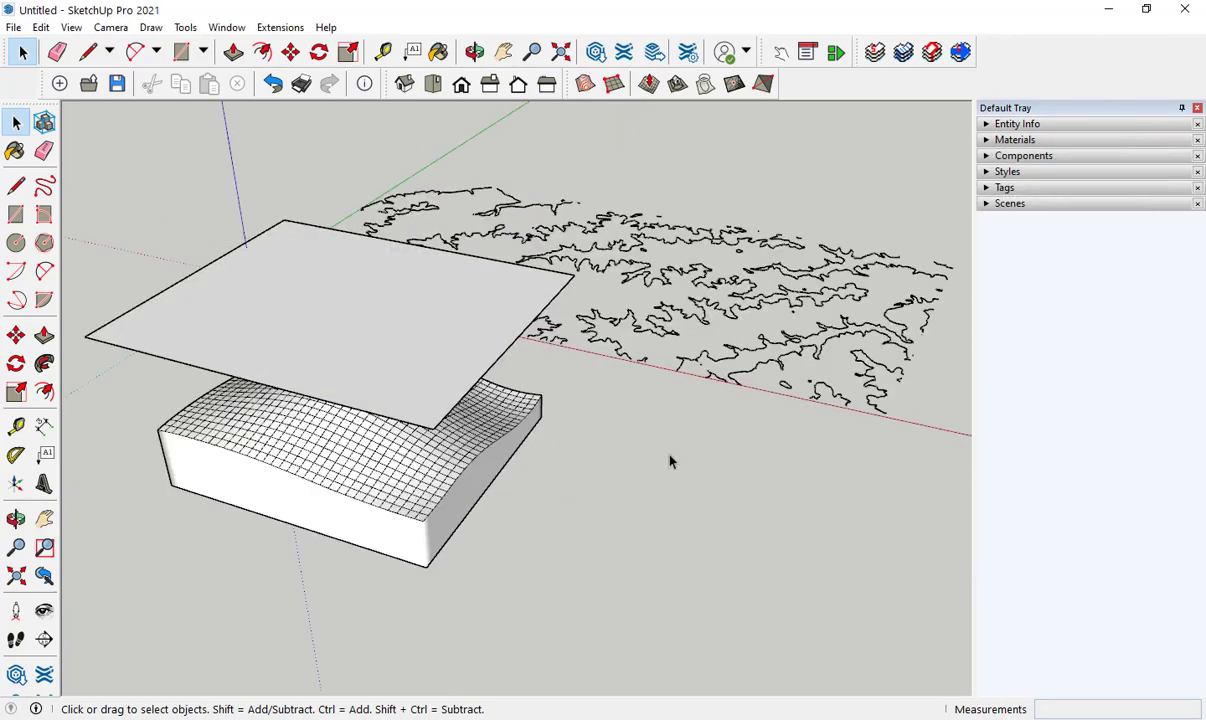
middle_drag(452, 318, 506, 452)
click(668, 239)
middle_drag(428, 309, 350, 330)
click(16, 336)
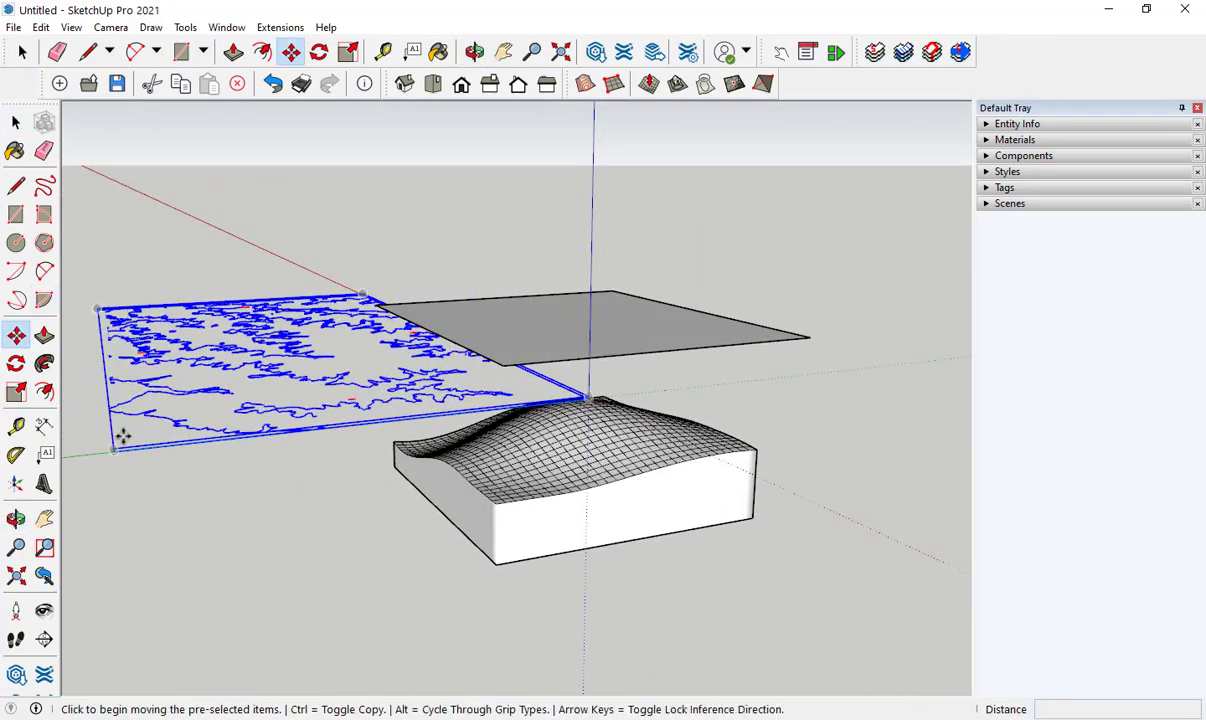
scroll(112, 440, up, 4)
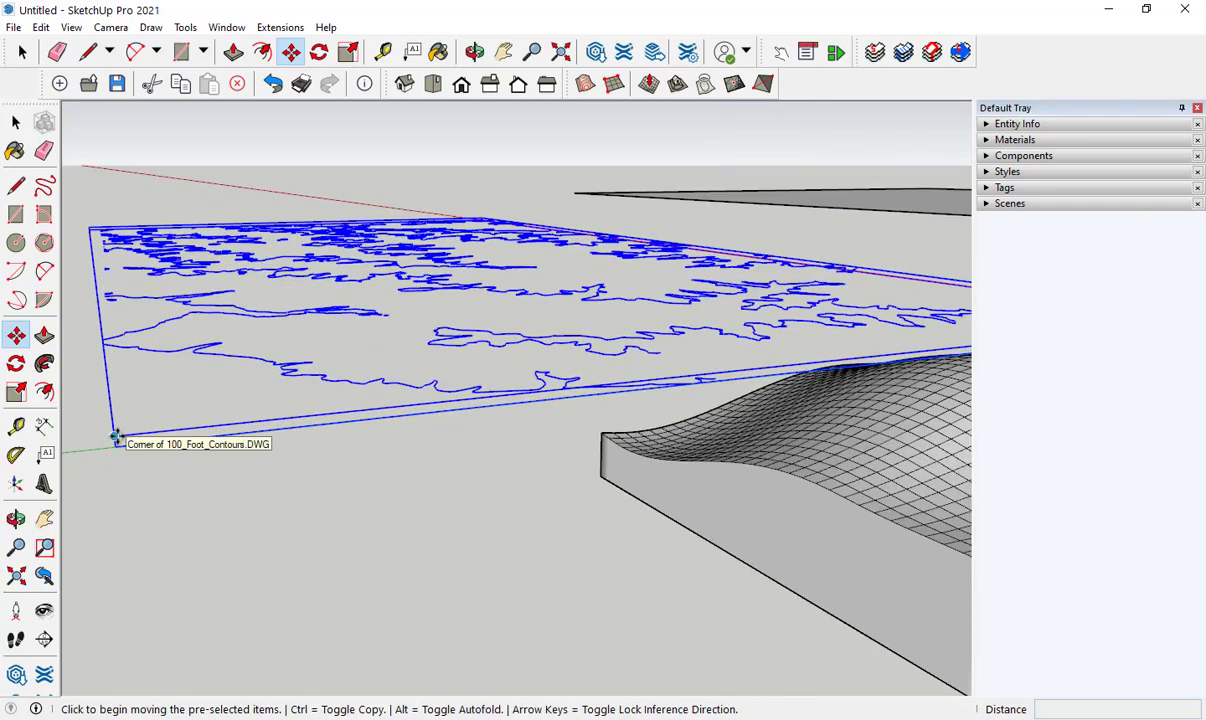
click(116, 437)
middle_drag(495, 339, 452, 426)
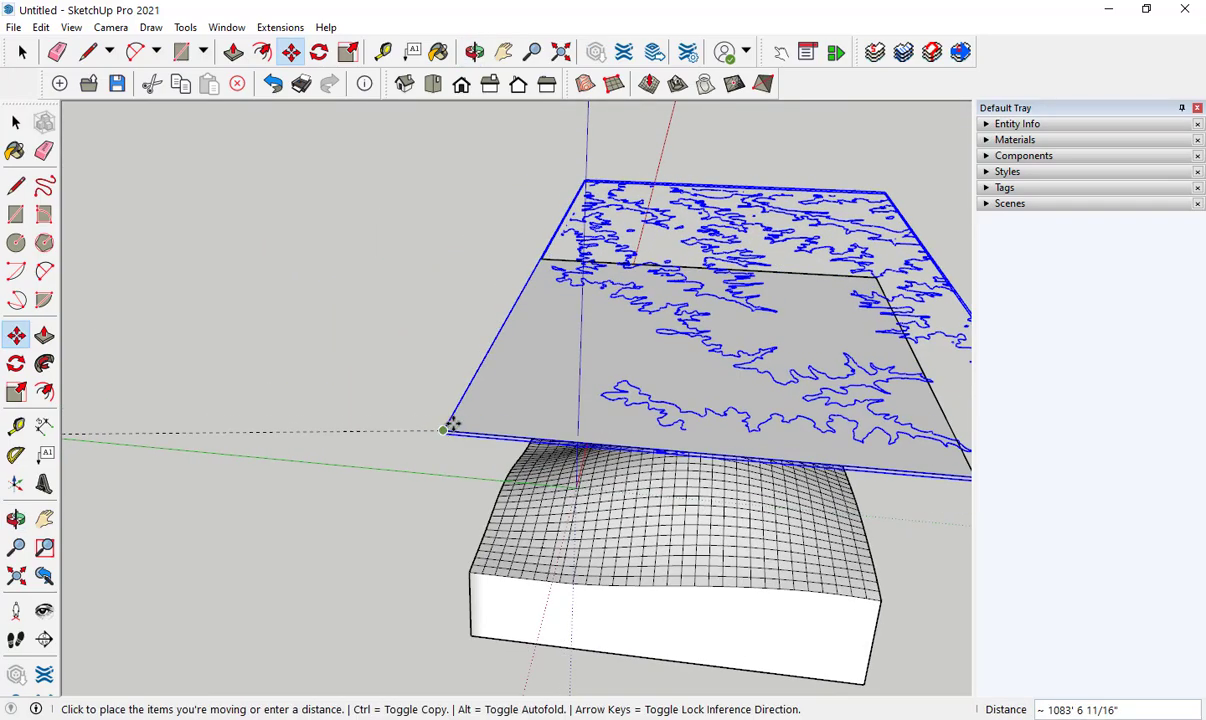
scroll(446, 430, up, 6)
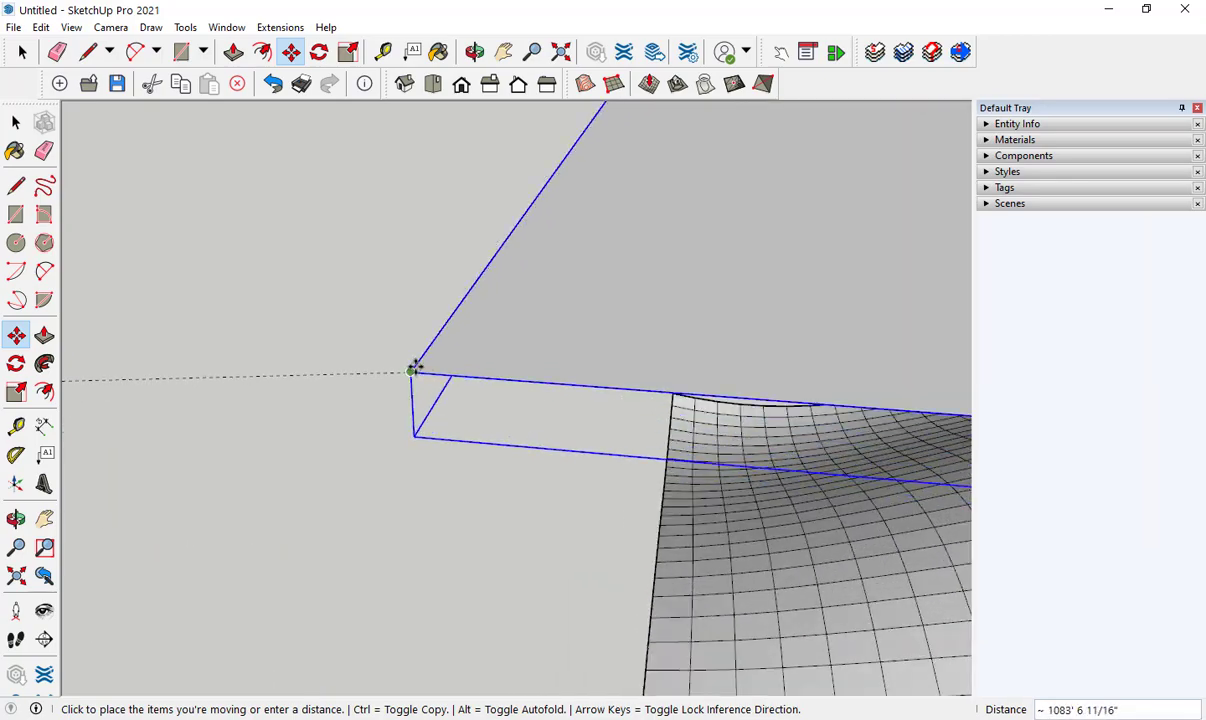
click(405, 362)
scroll(404, 363, down, 8)
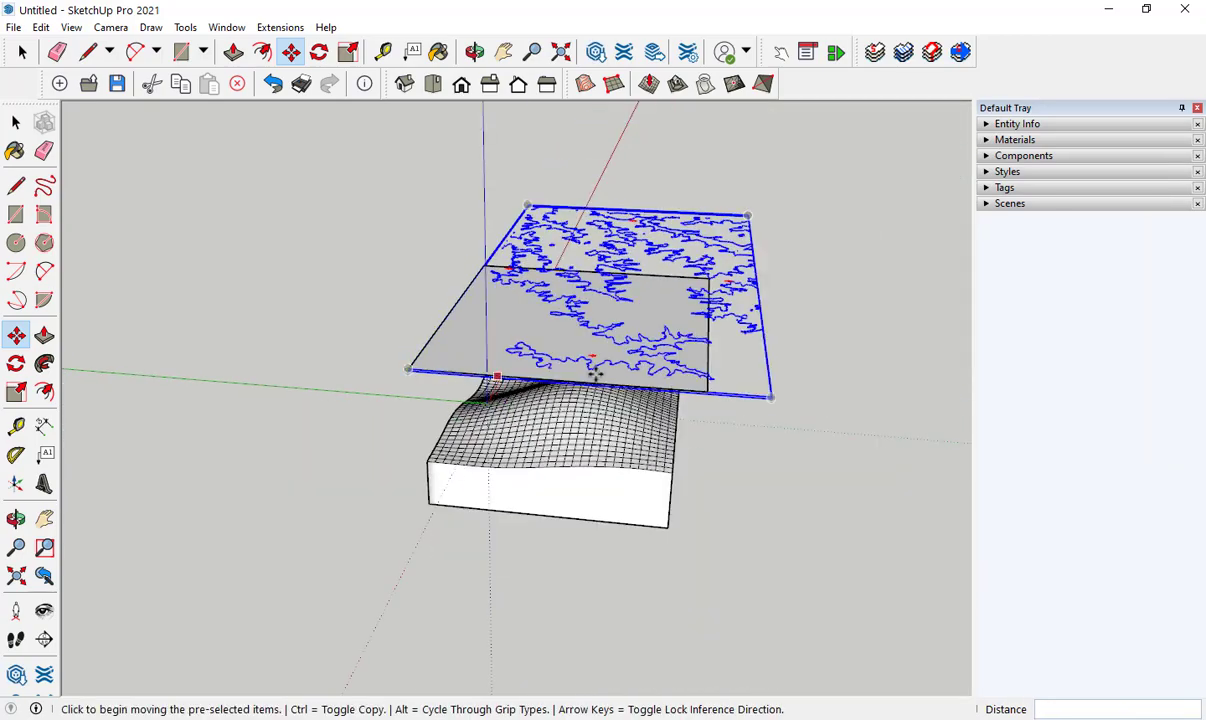
middle_drag(595, 373, 730, 435)
key(d)
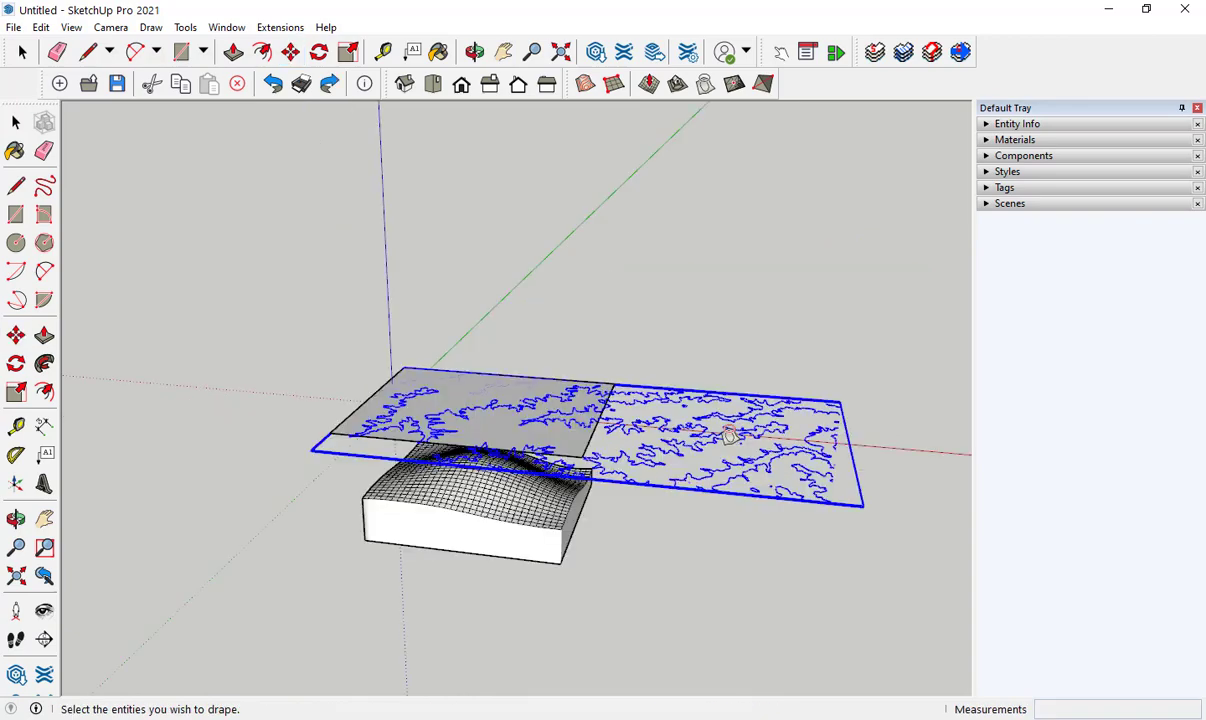
click(730, 433)
click(455, 497)
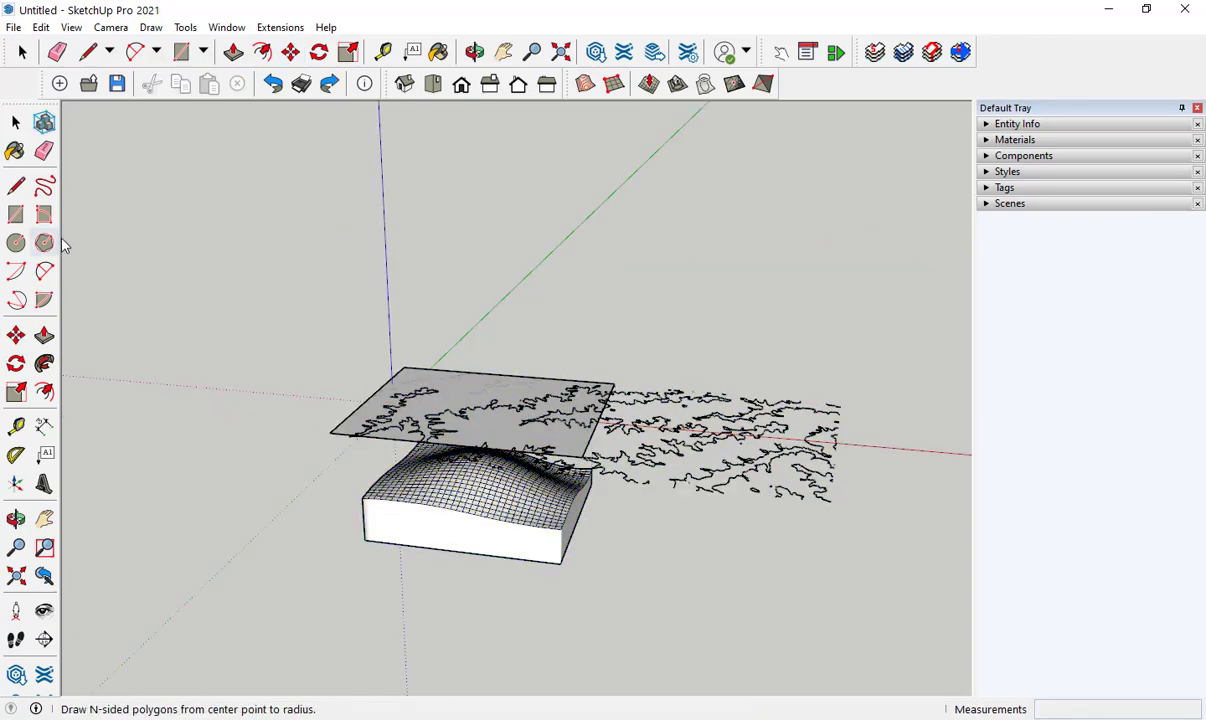
- Use Drape to project the imported contour lines onto the terrain mesh
click(705, 86)
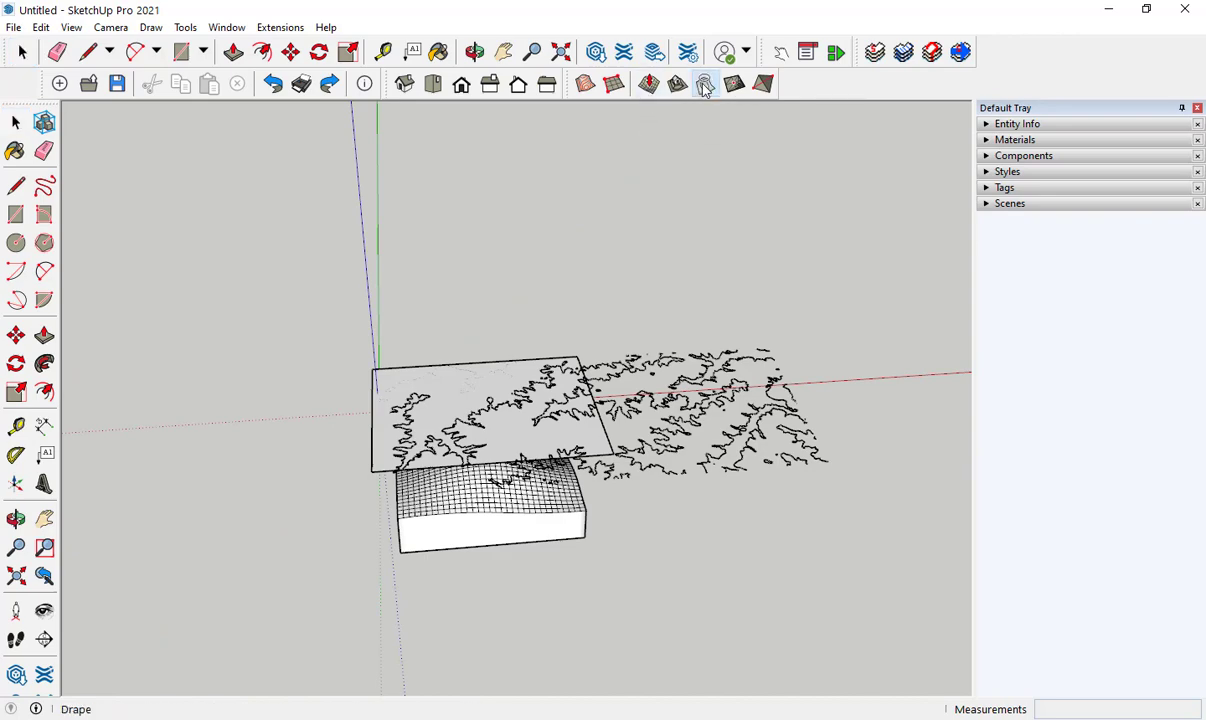
click(556, 420)
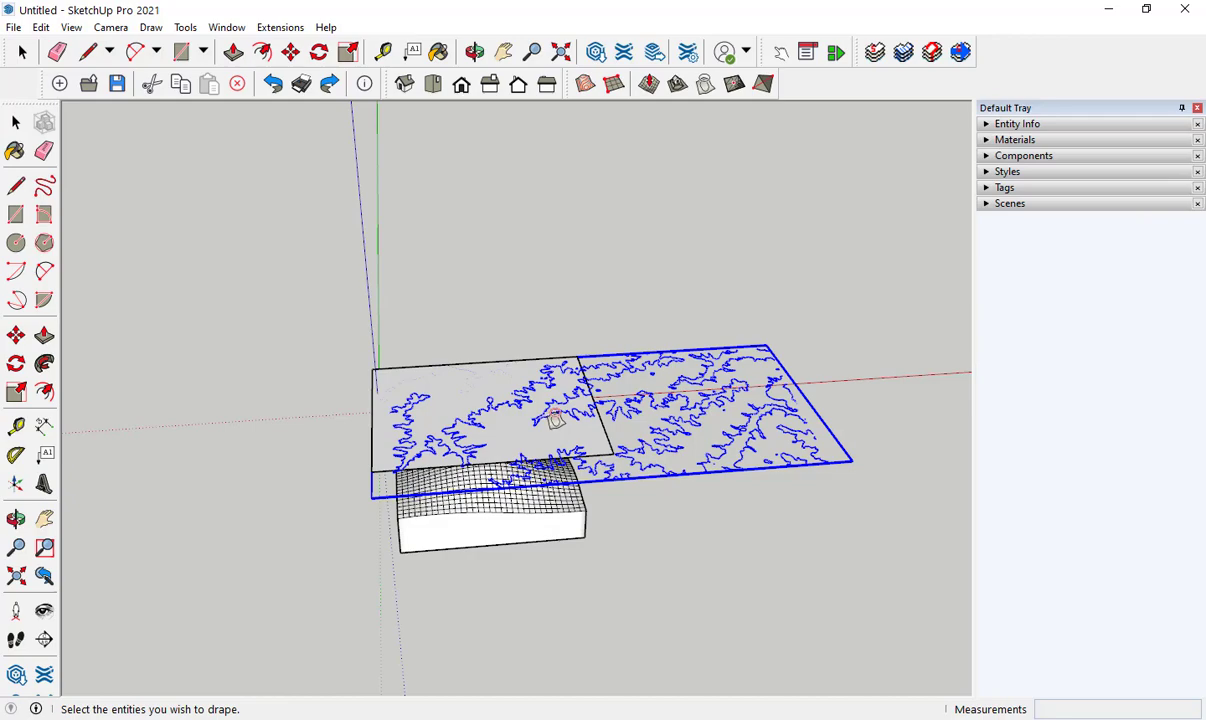
middle_drag(495, 553, 417, 480)
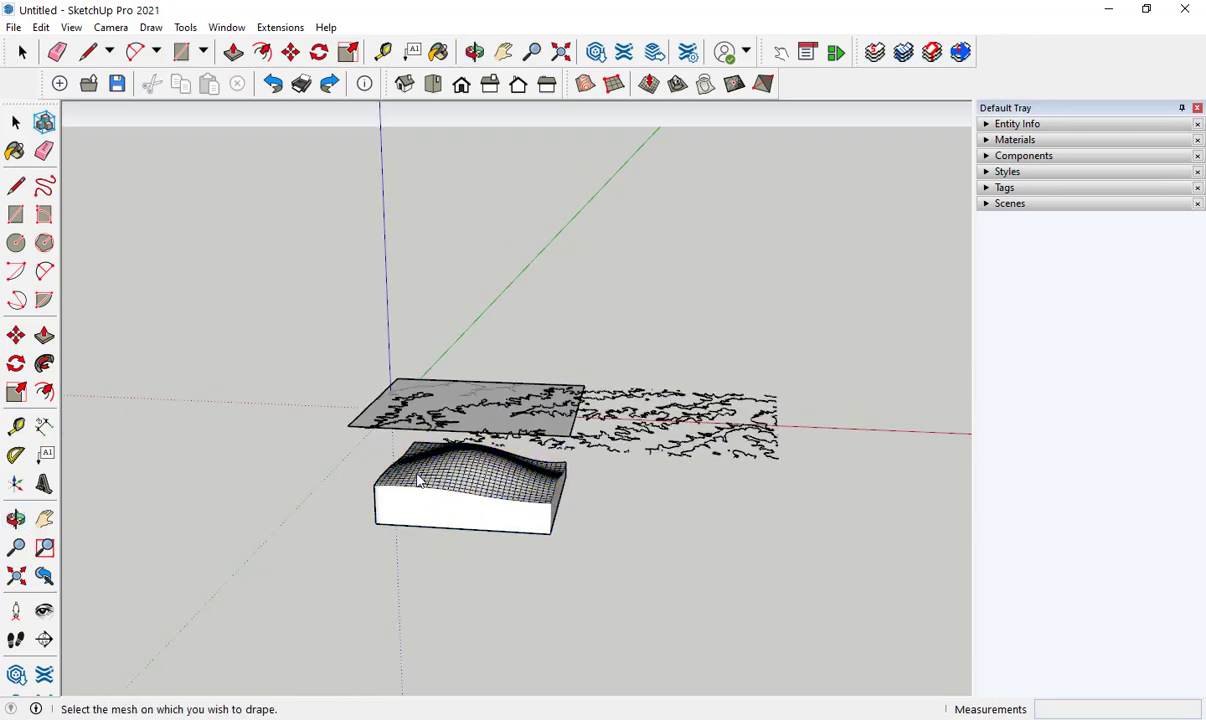
scroll(437, 478, up, 3)
scroll(437, 478, up, 1)
click(463, 467)
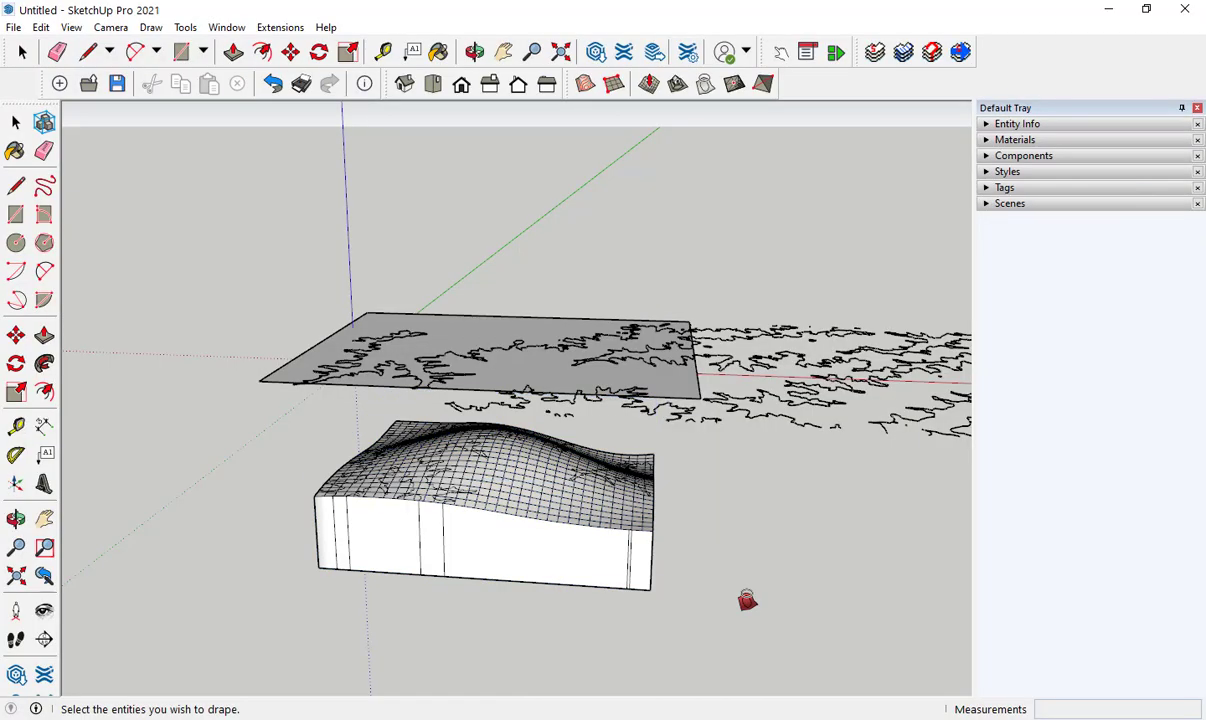
- Remove the original imported contour drawing hovering above the terrain from view
middle_drag(750, 585, 787, 636)
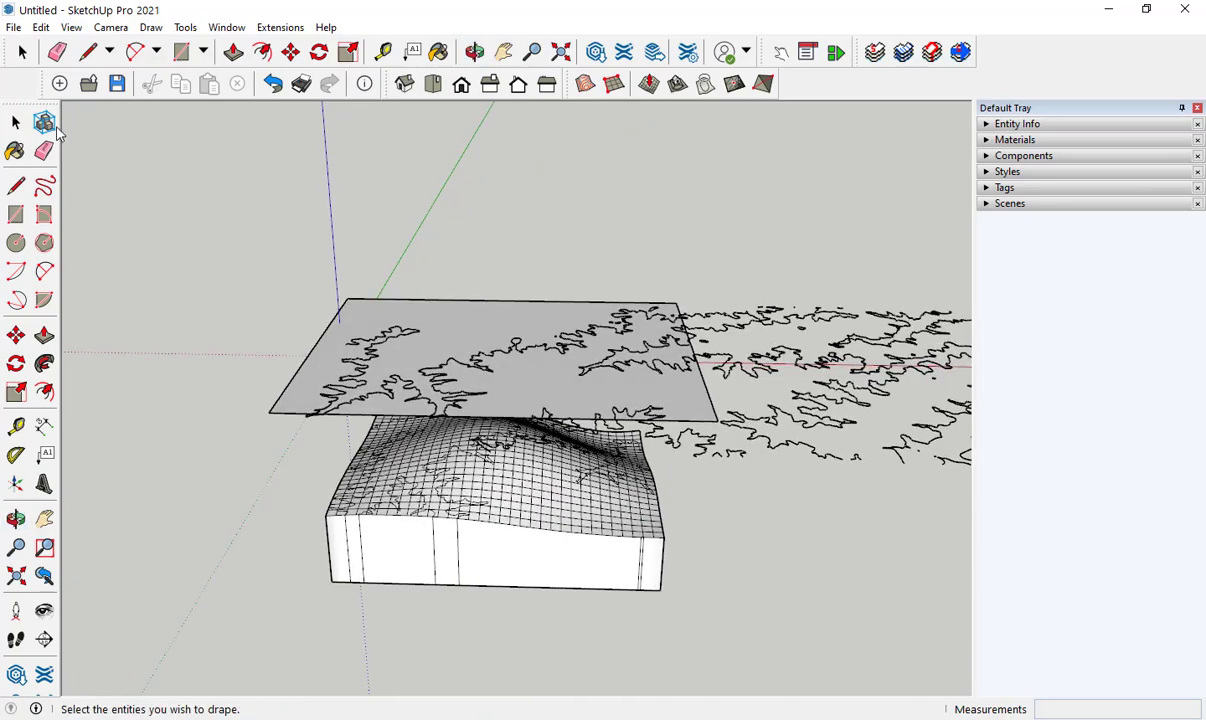
click(17, 122)
scroll(740, 315, down, 4)
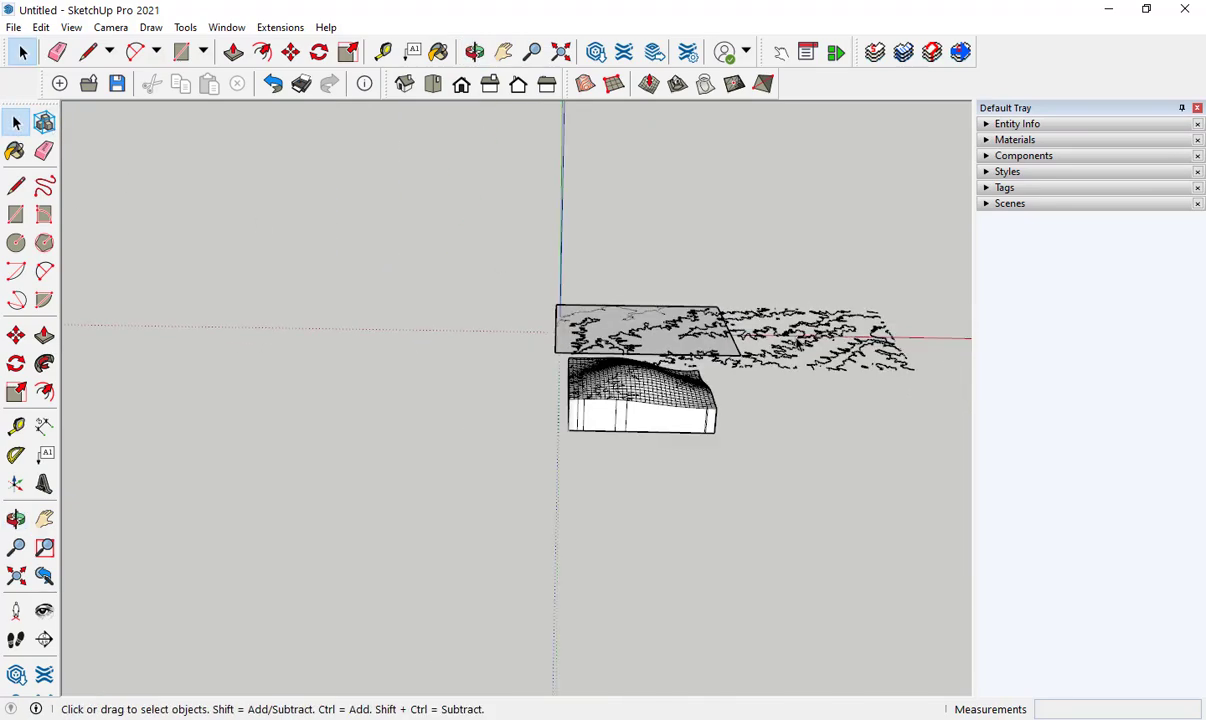
right_click(848, 357)
click(880, 311)
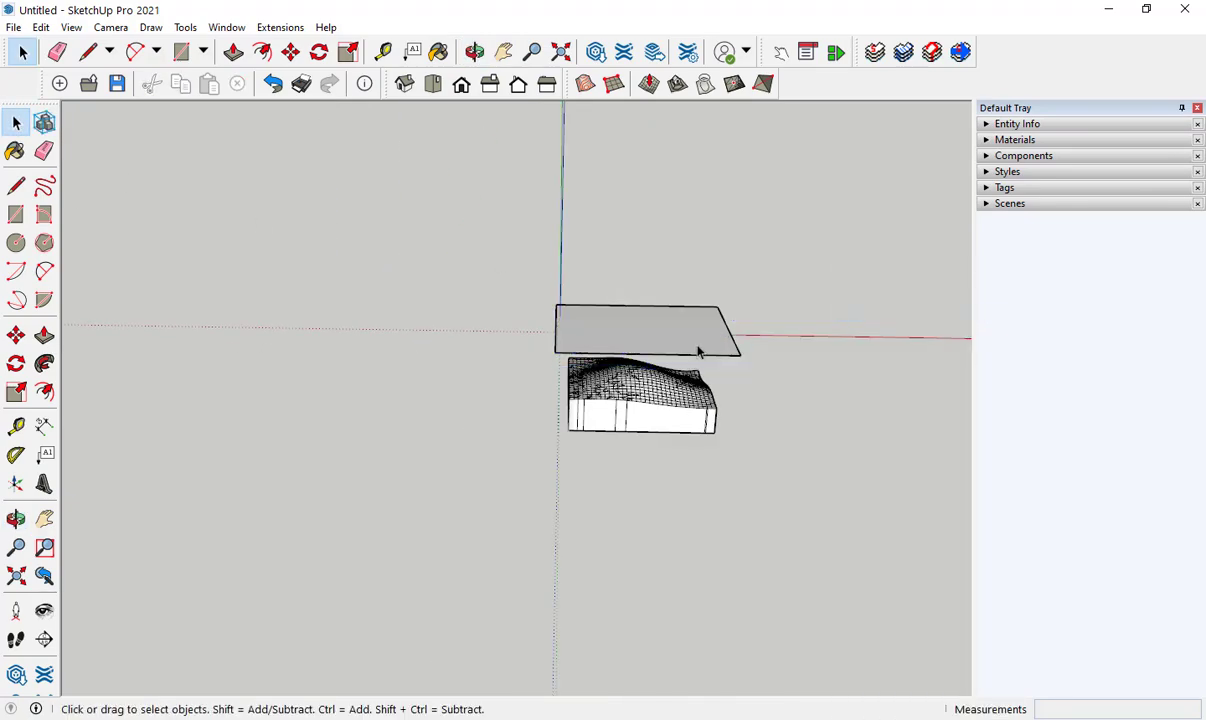
- Remove the rectangle above the terrain from view, including its face and all of its edges
click(705, 320)
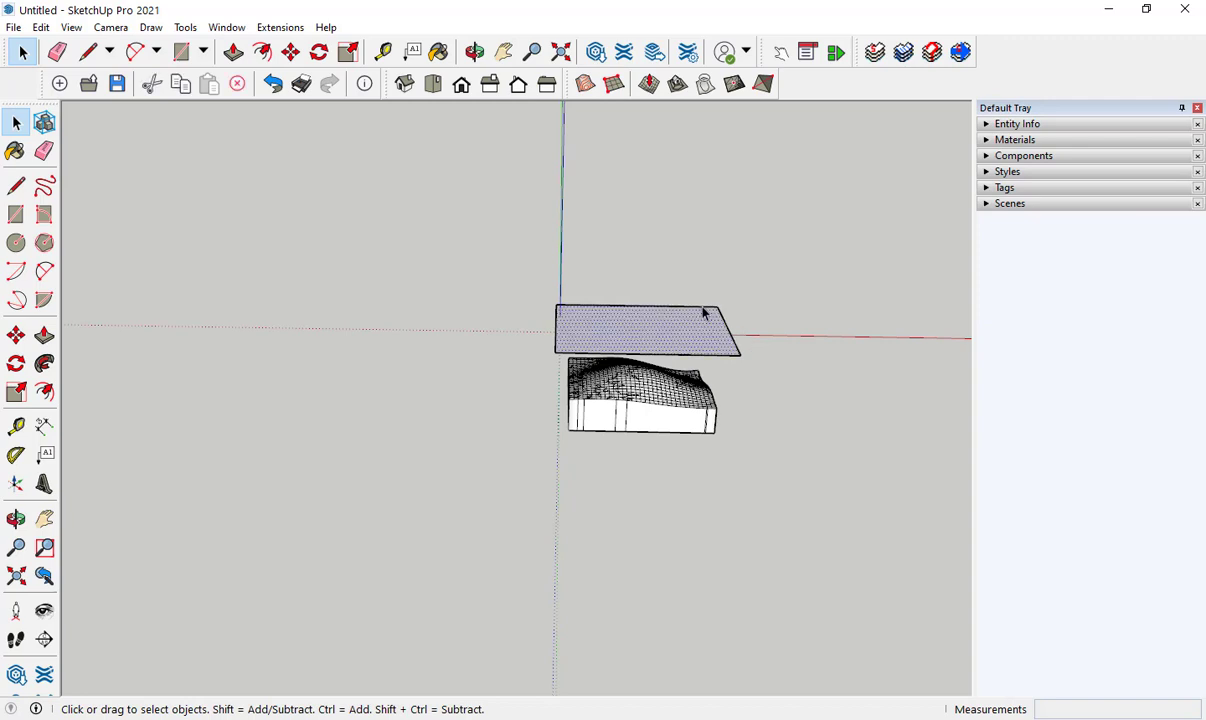
click(703, 310)
drag(480, 271, 775, 383)
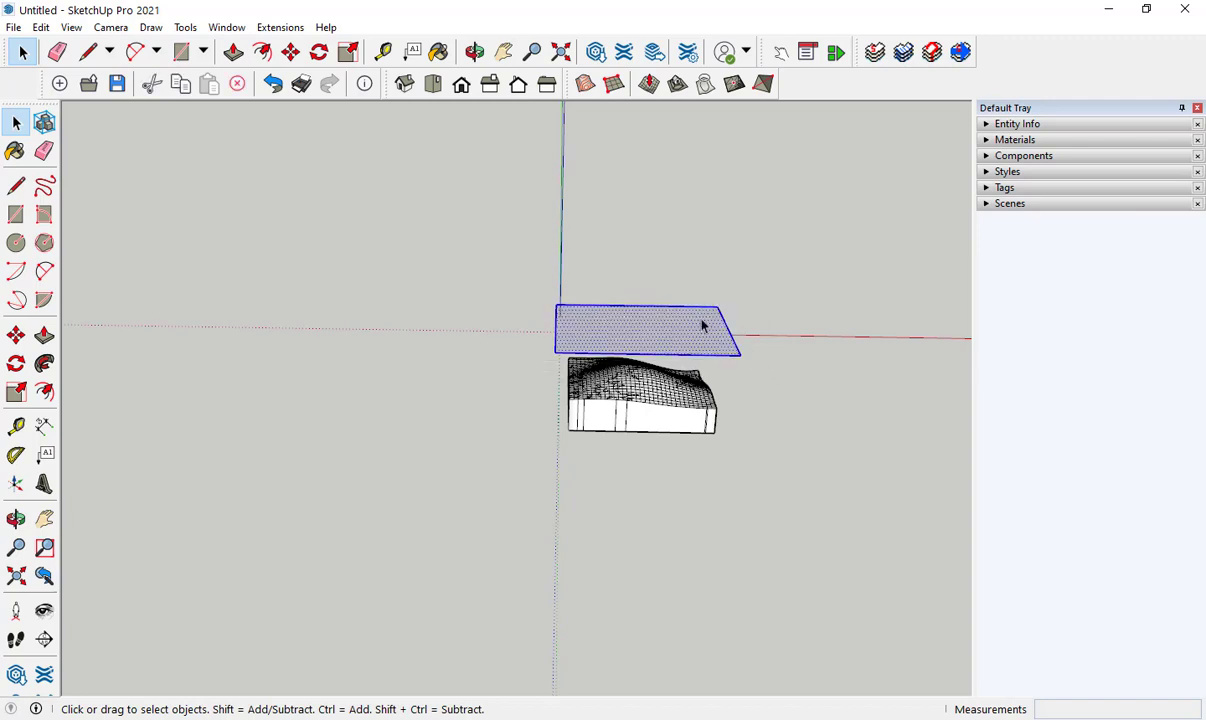
right_click(705, 318)
click(738, 365)
- Examine the draped contour lines on the terrain surface up close and from several sides, including inside the terrain group
middle_drag(721, 369, 572, 525)
scroll(541, 485, up, 4)
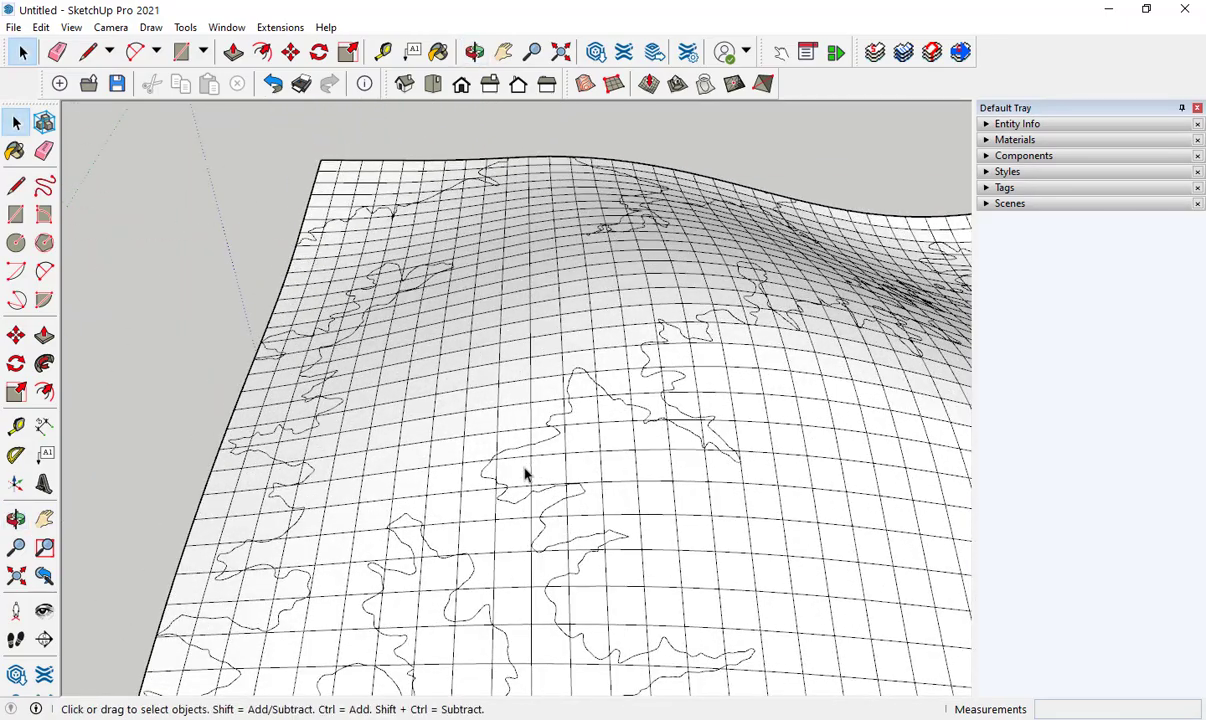
scroll(519, 476, down, 3)
middle_drag(519, 476, 613, 460)
scroll(612, 459, up, 5)
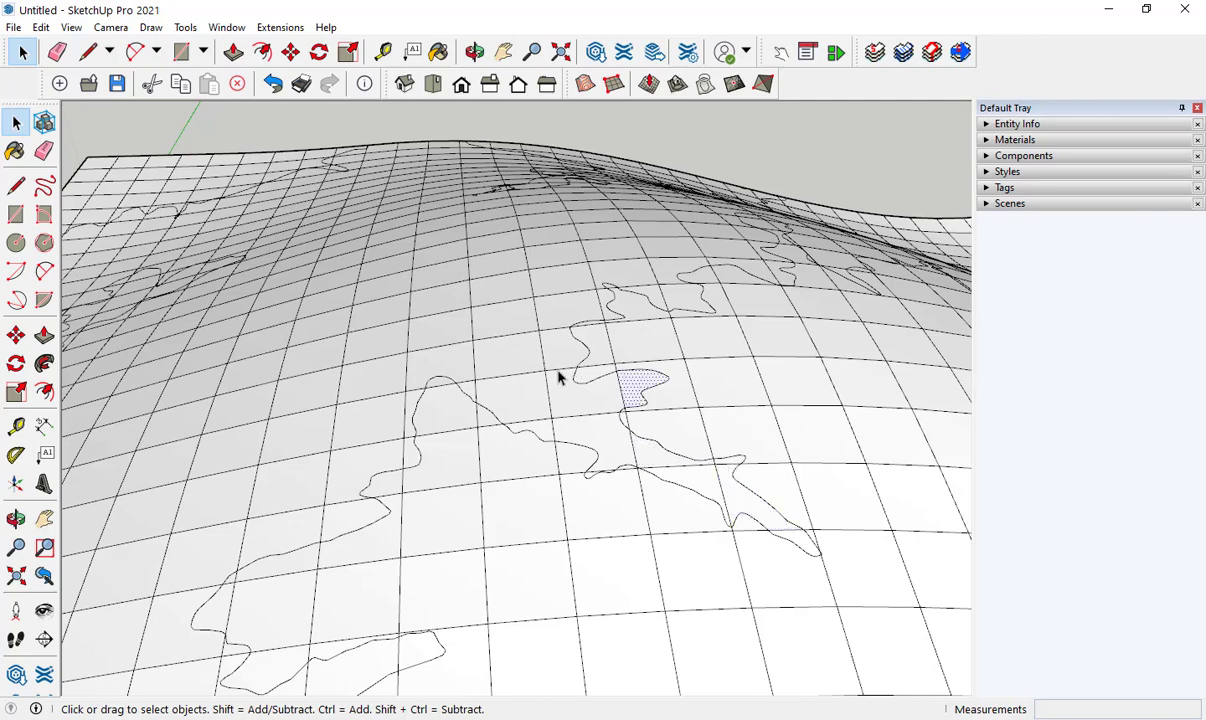
middle_drag(559, 362, 616, 450)
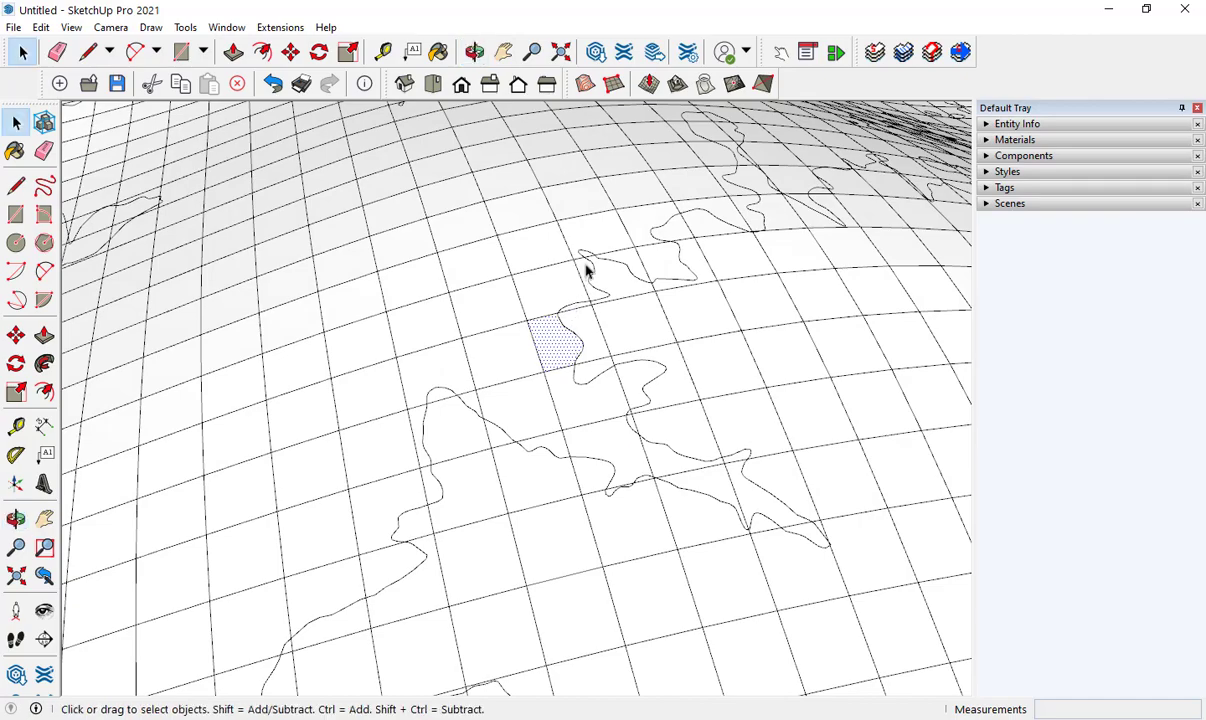
scroll(705, 431, down, 8)
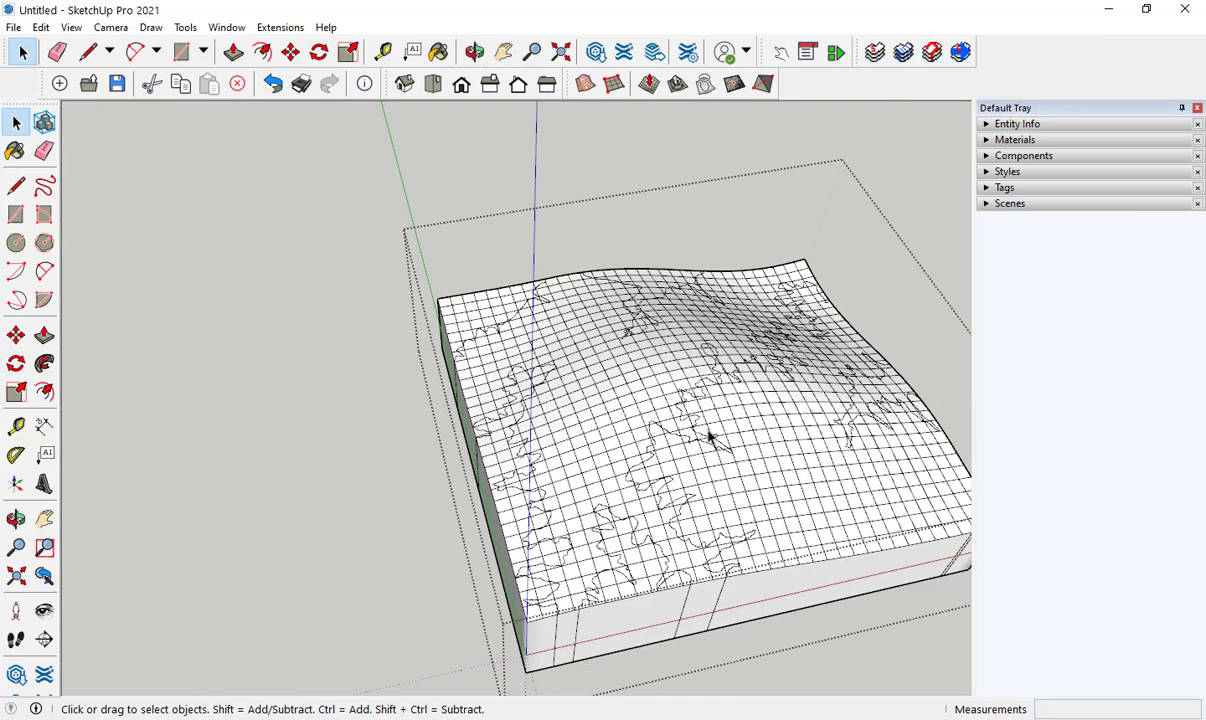
scroll(708, 436, down, 3)
middle_drag(675, 495, 350, 418)
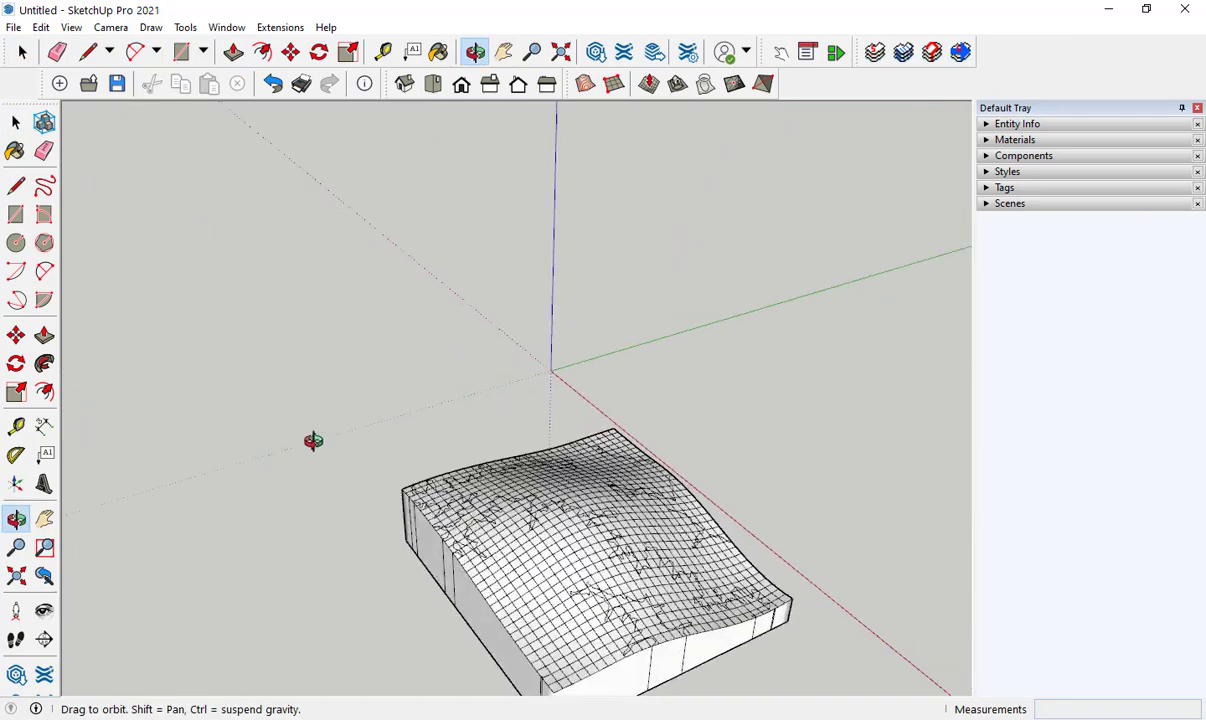